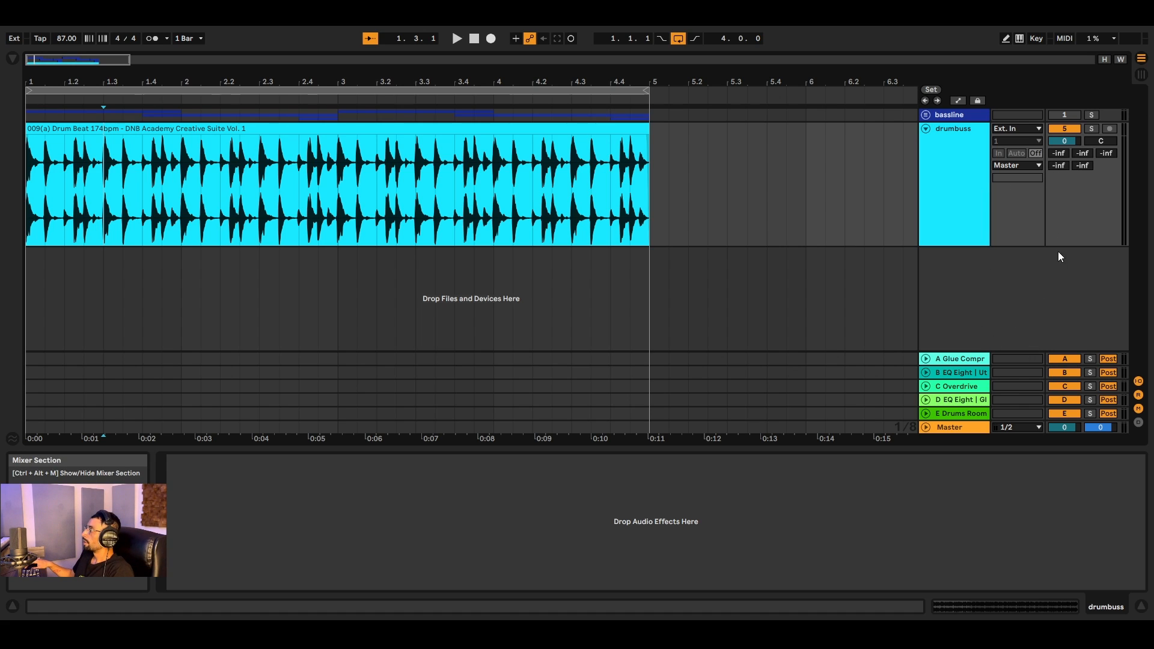
Review the effect devices on return tracks A to E, finishing on the A Glue Compressor return.
left_click(978, 359)
left_click(973, 373)
left_click(967, 397)
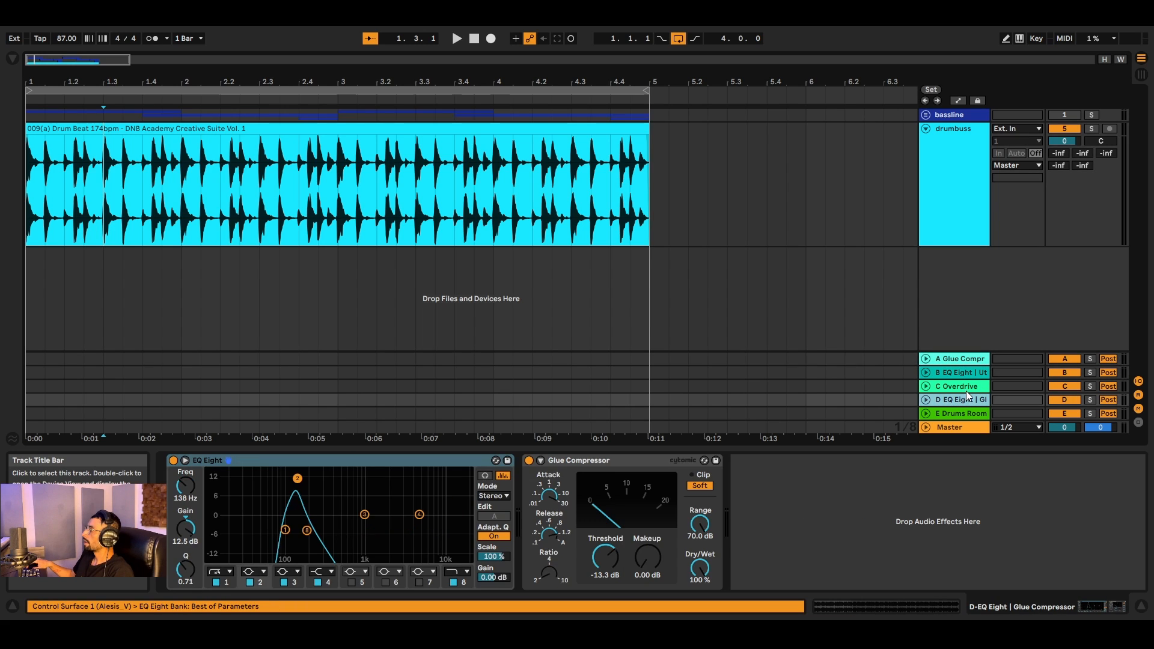
left_click(965, 390)
left_click(960, 412)
left_click(978, 356)
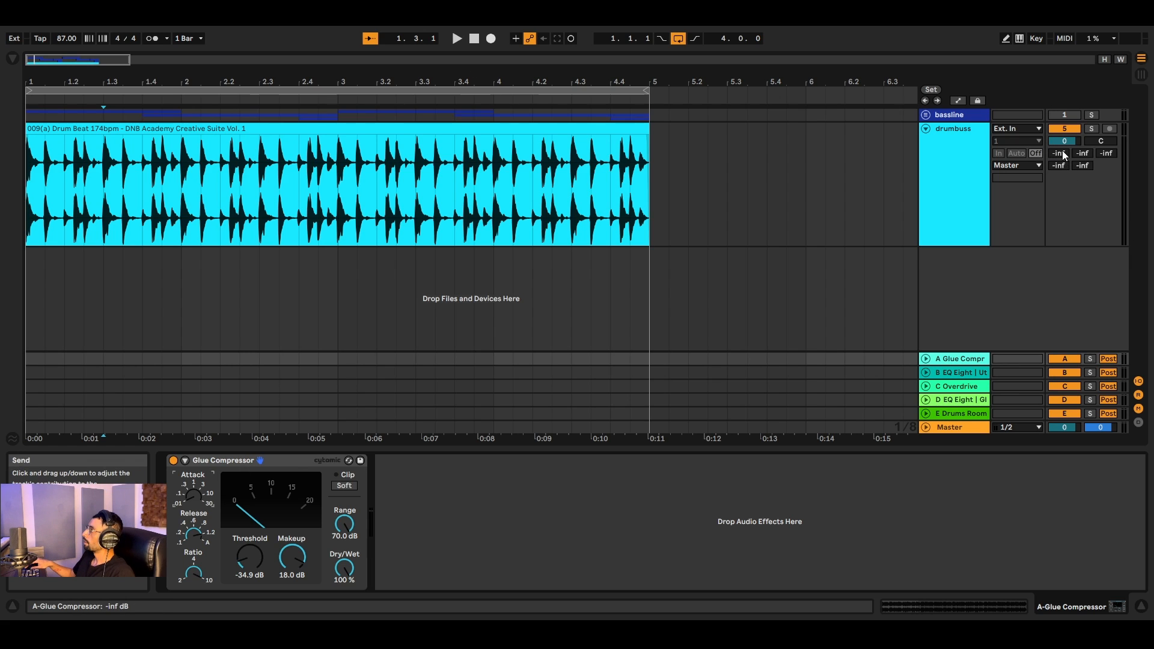
Raise the drumbuss track's send to the A Glue Compressor return to 0 dB while the loop plays.
key("space")
left_click_drag(1058, 153, 1058, 125)
key("space")
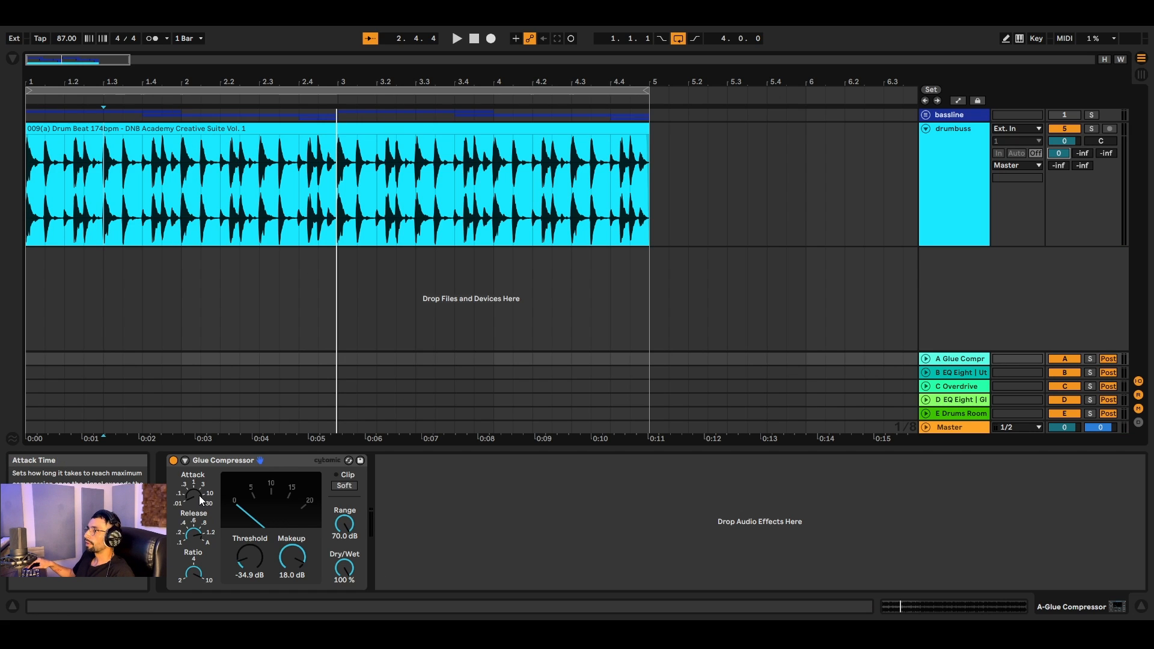
left_click_drag(190, 496, 190, 427)
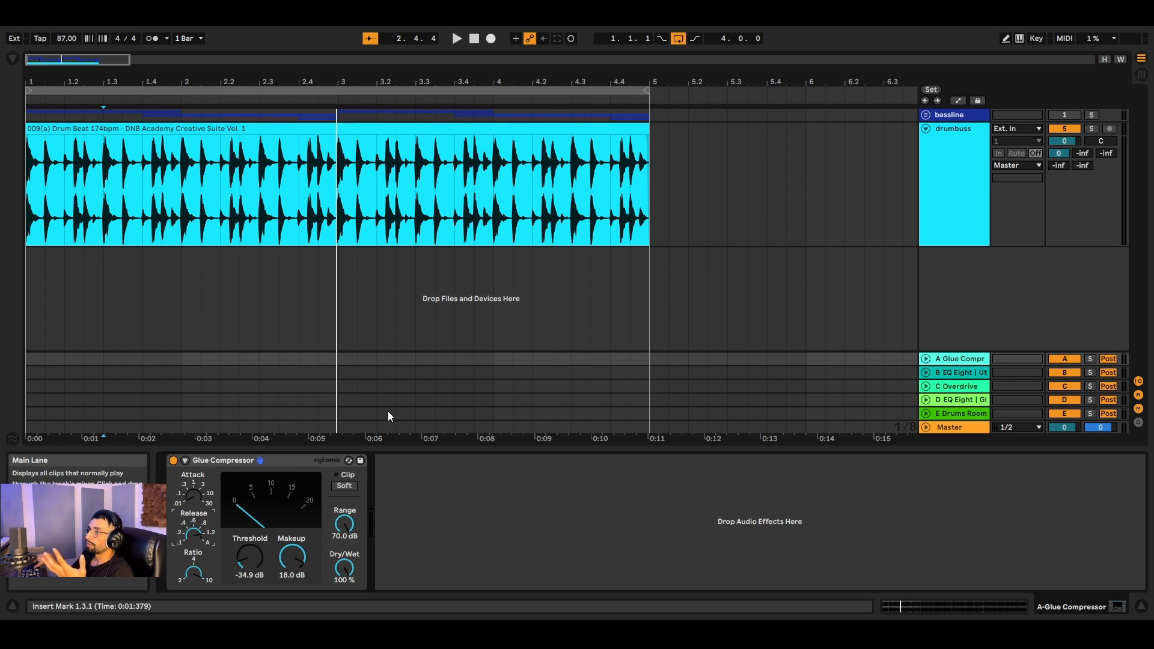
Compare the drum loop during playback with send A pulled down to -inf and brought back to 0 dB.
key("b")
key("space")
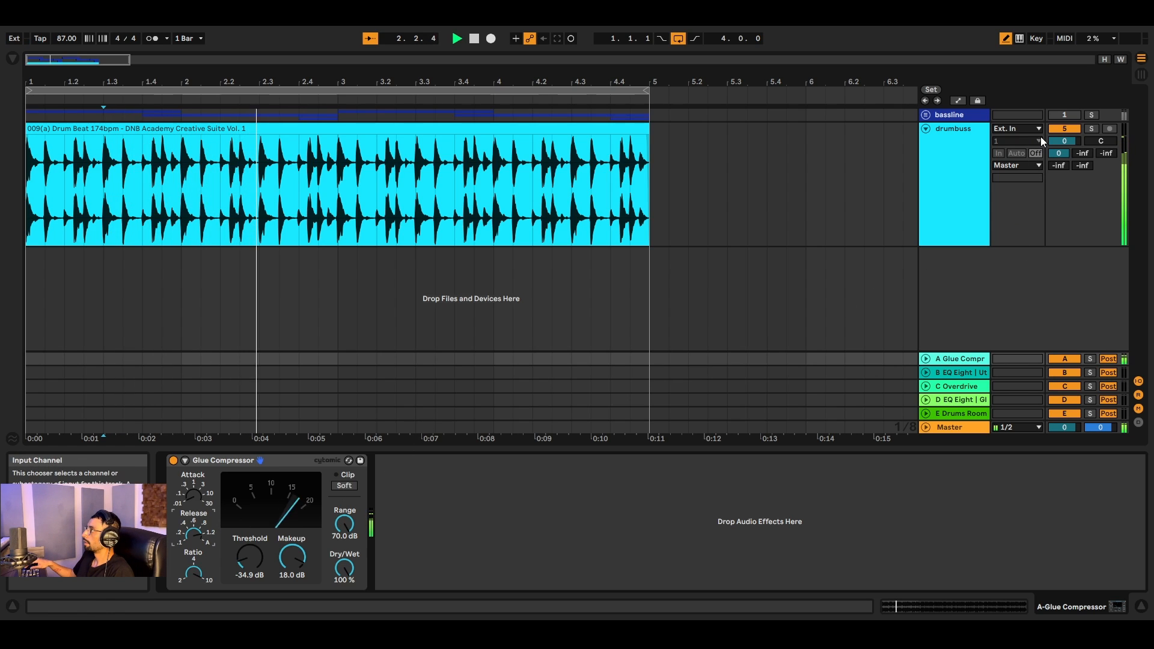
left_click_drag(1058, 153, 1059, 240)
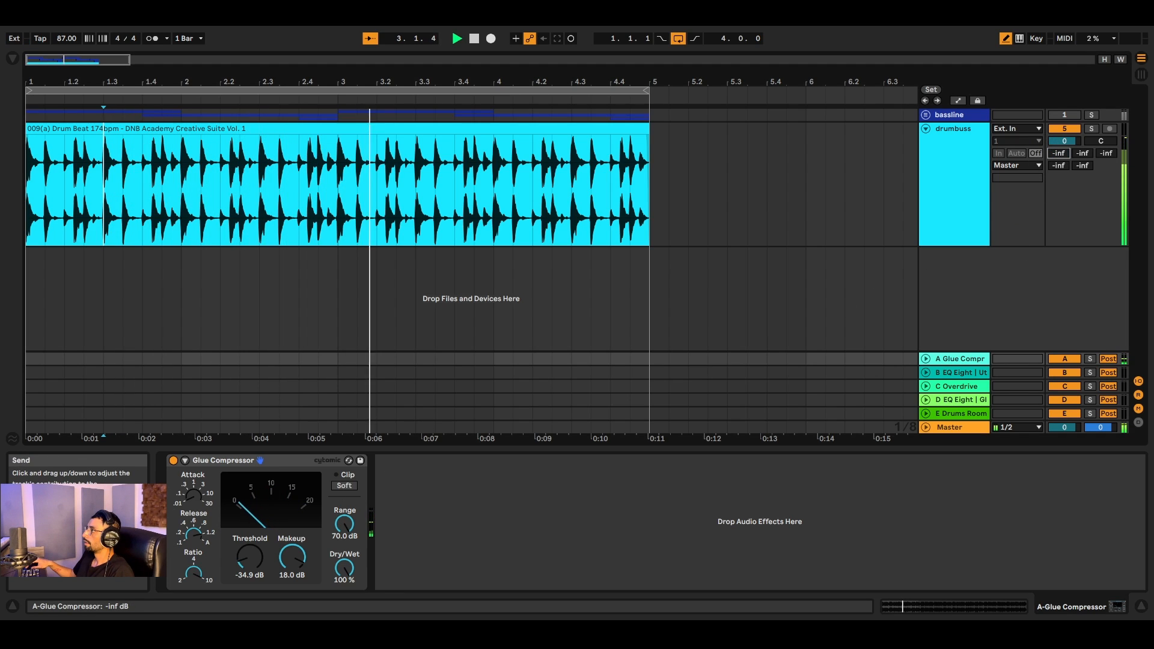
mouse_move(1059, 154)
left_mouse_down()
mouse_move(1059, 120)
mouse_move(1058, 174)
mouse_move(1058, 144)
left_mouse_up()
key("space")
key("space")
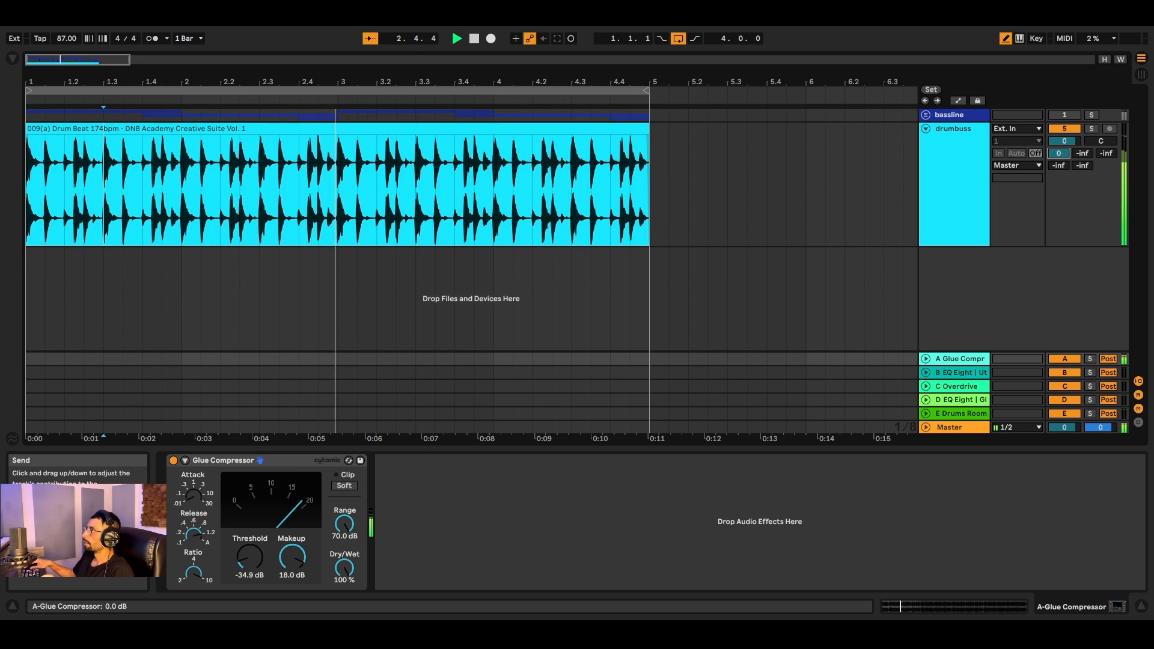
left_click_drag(1058, 154, 1059, 150)
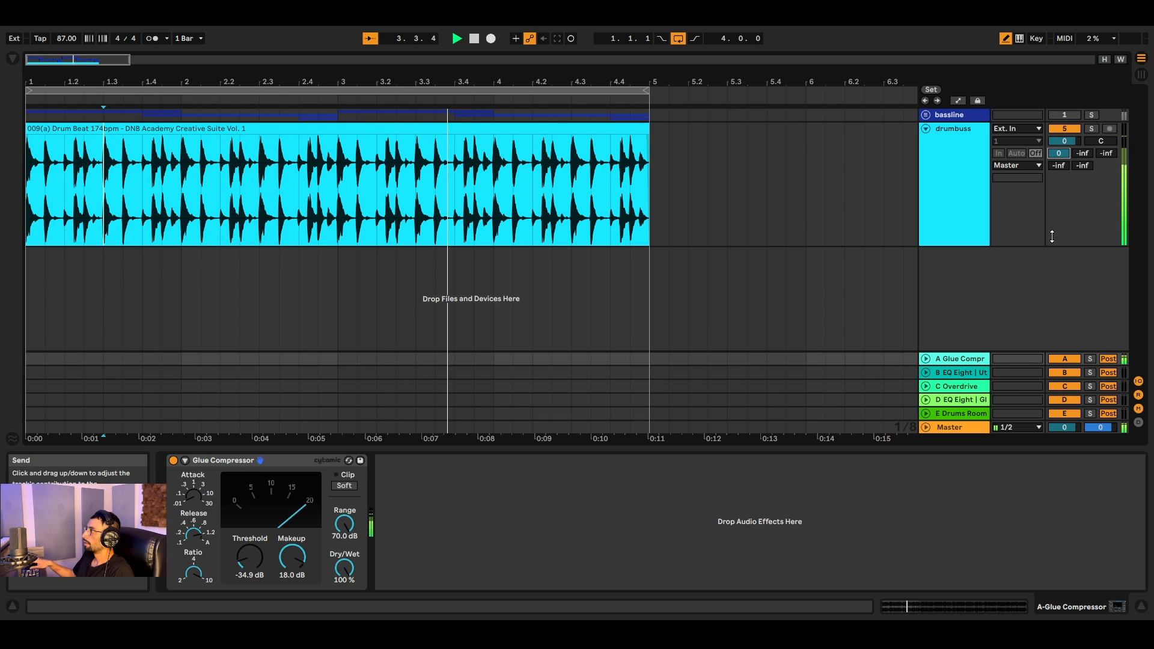
Audition the drums with return track A deactivated and then reactivated, and stop playback.
left_click(1061, 360)
key("space")
key("space")
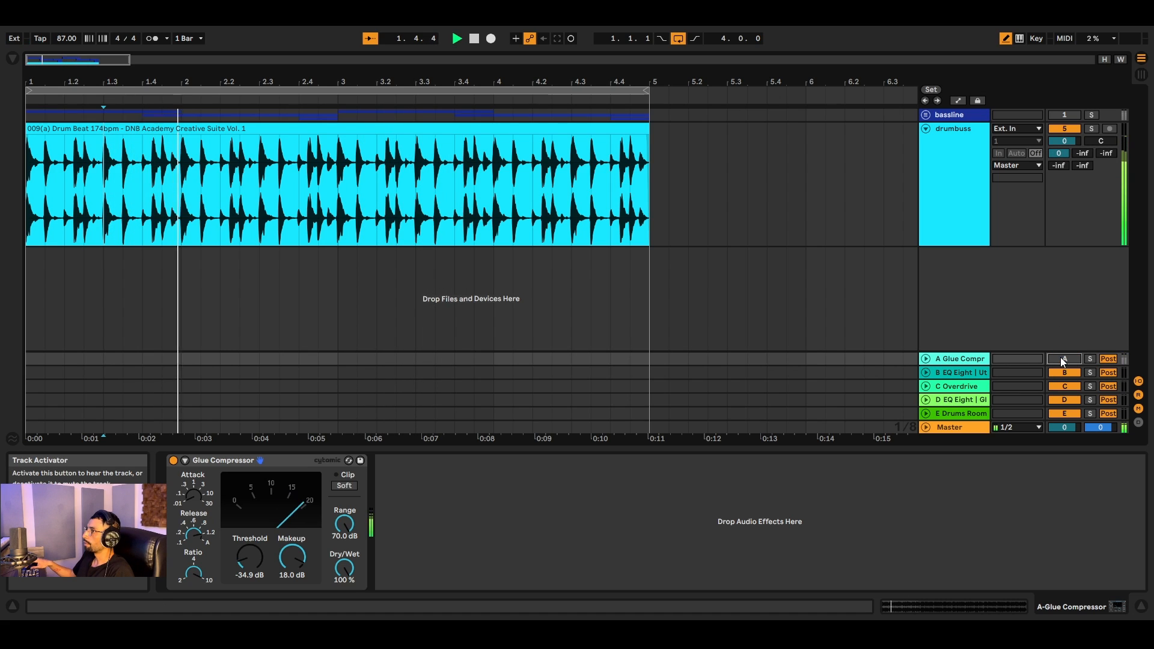
left_click(1061, 360)
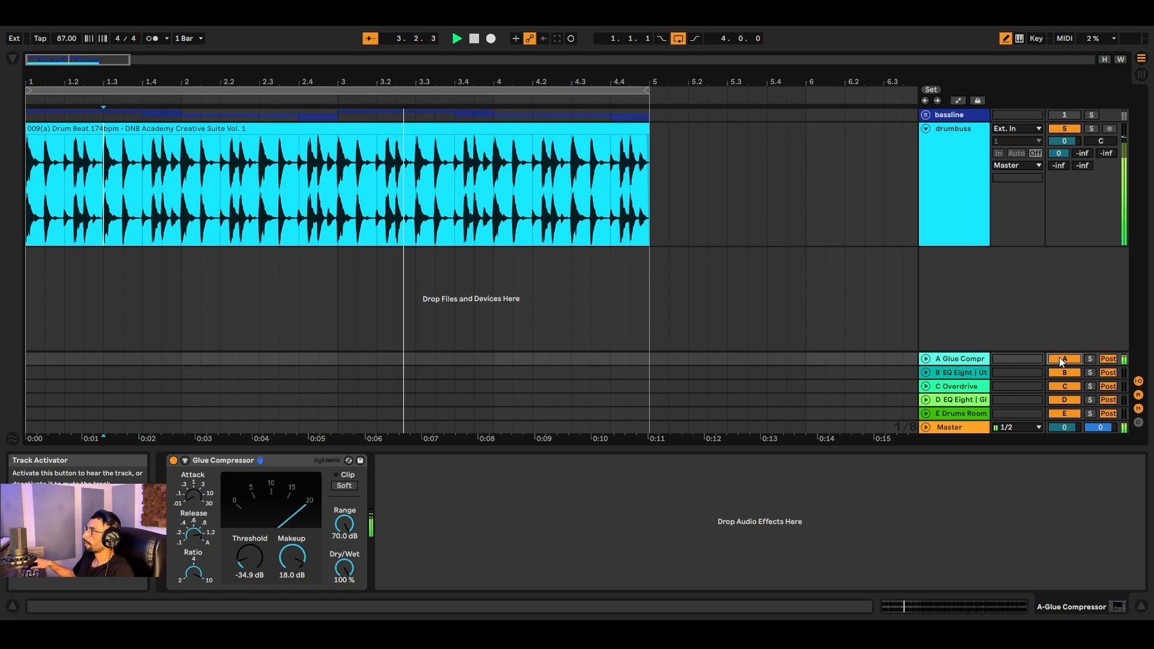
key("space")
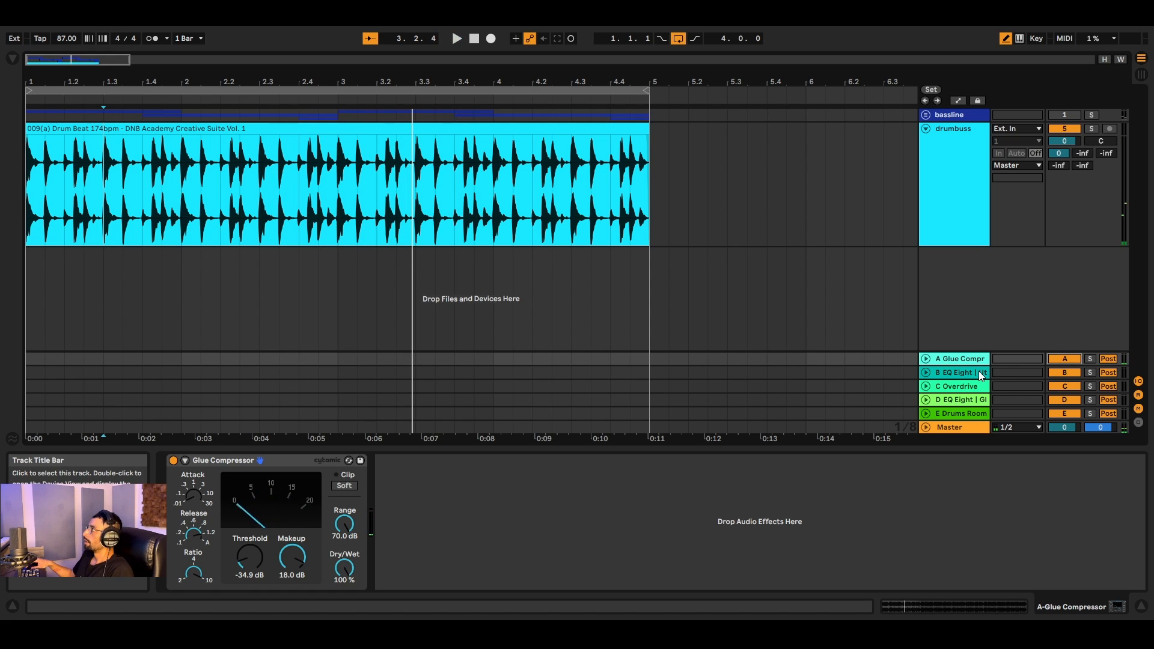
Examine return track B's devices, checking the first filter band of EQ Eight and the Utility settings.
left_click(981, 373)
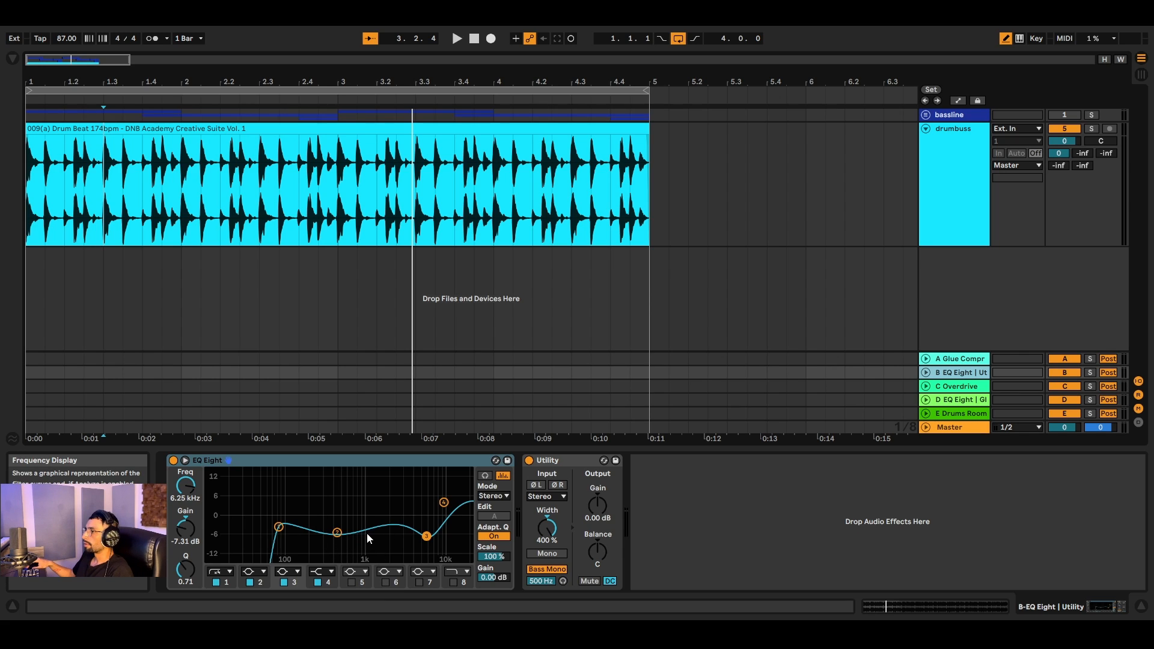
left_click(279, 528)
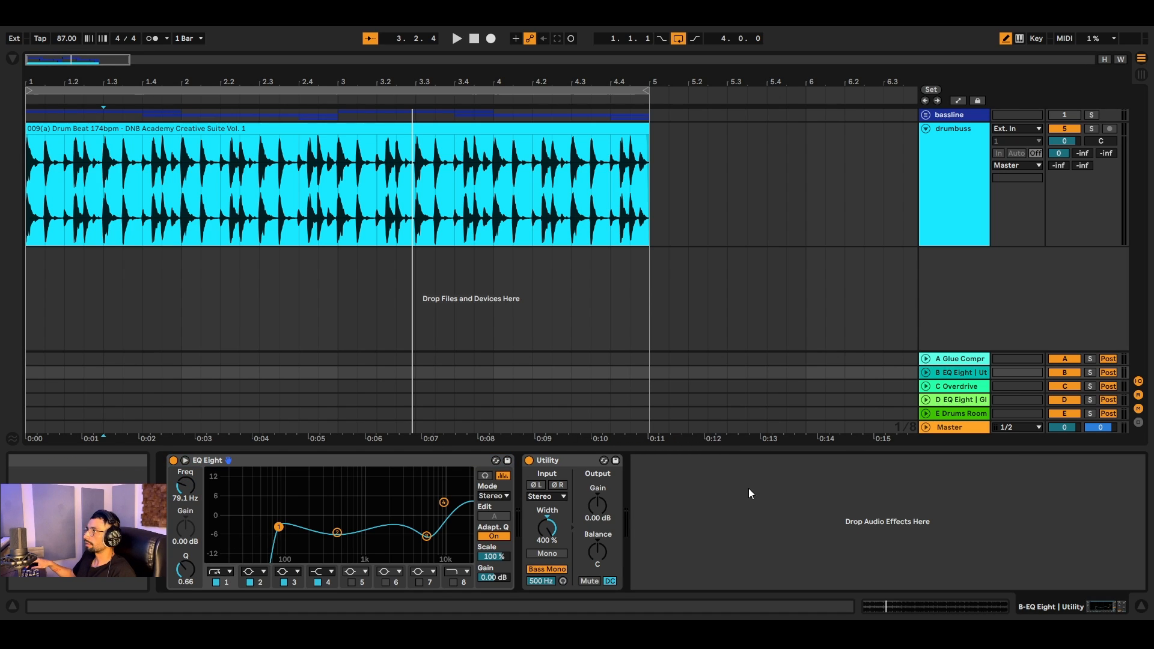
left_click(582, 461)
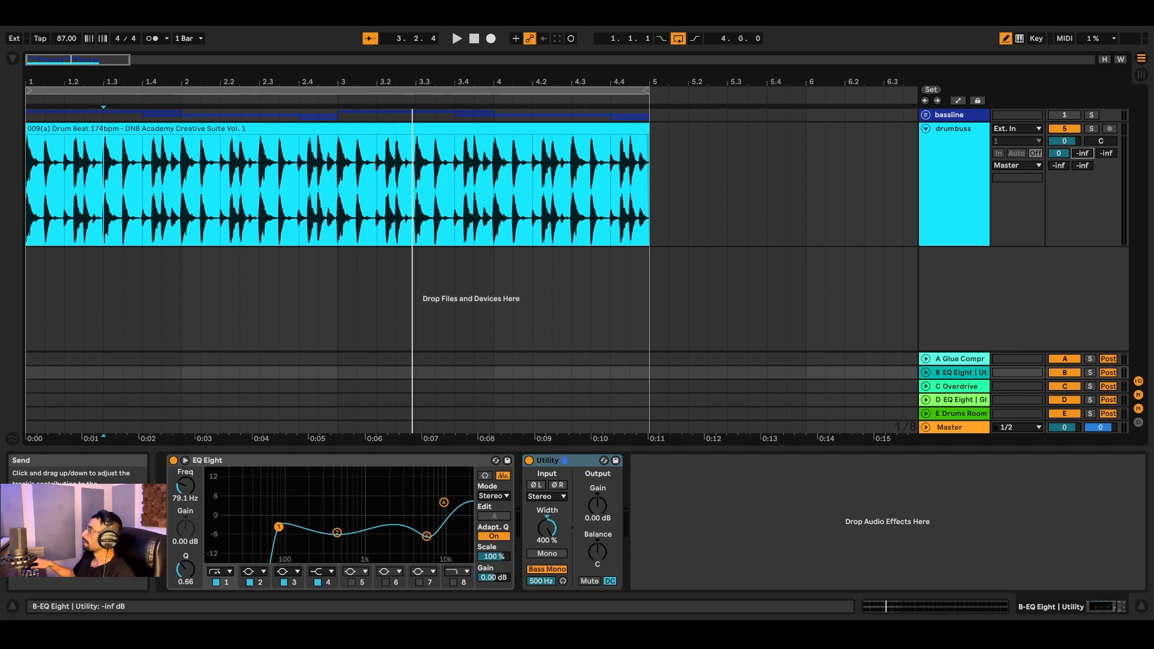
Raise the drumbuss track's send to return B to -4.0 dB while auditioning the loop.
key("space")
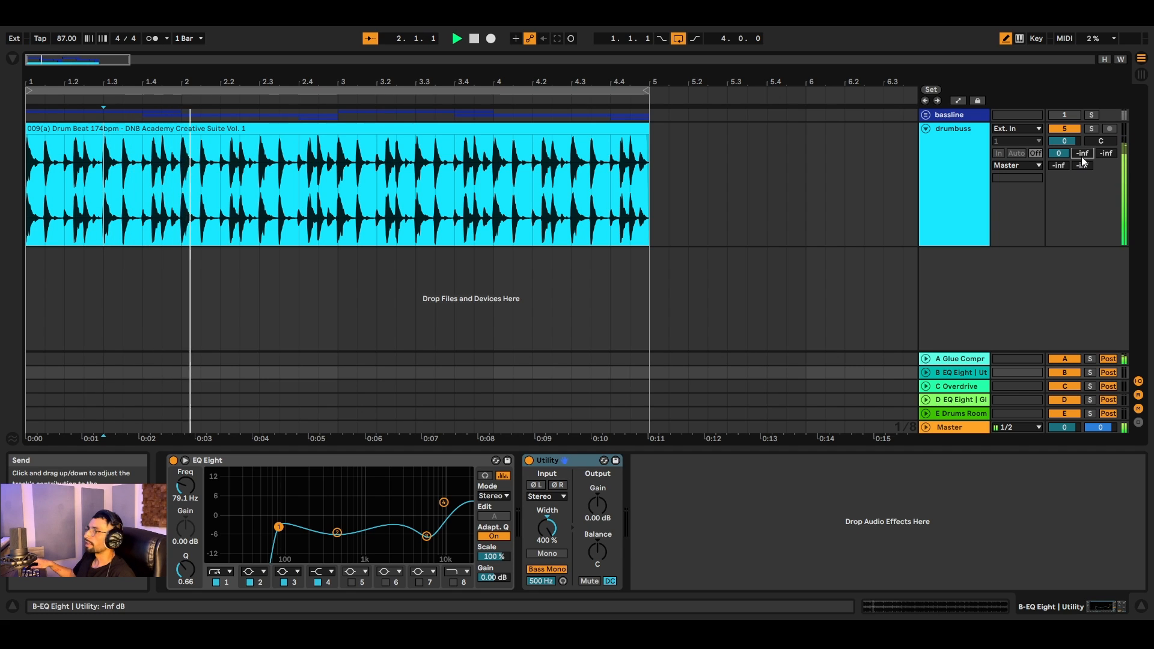
mouse_move(1082, 155)
left_mouse_down()
mouse_move(1082, 131)
mouse_move(1082, 150)
left_mouse_up()
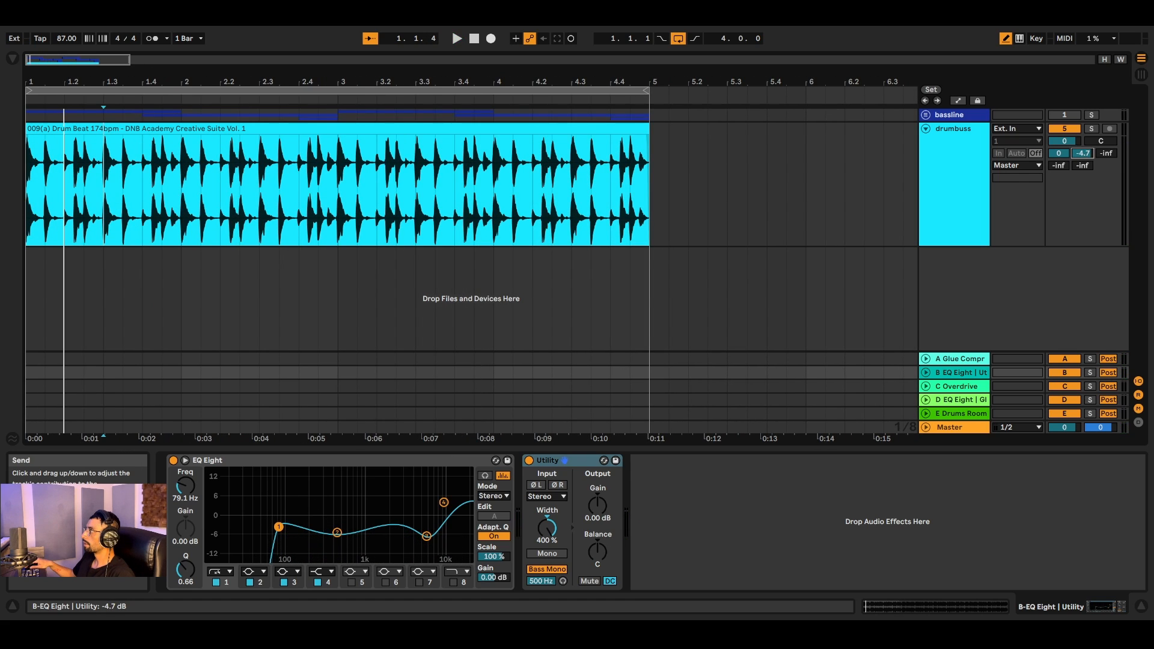
key("space")
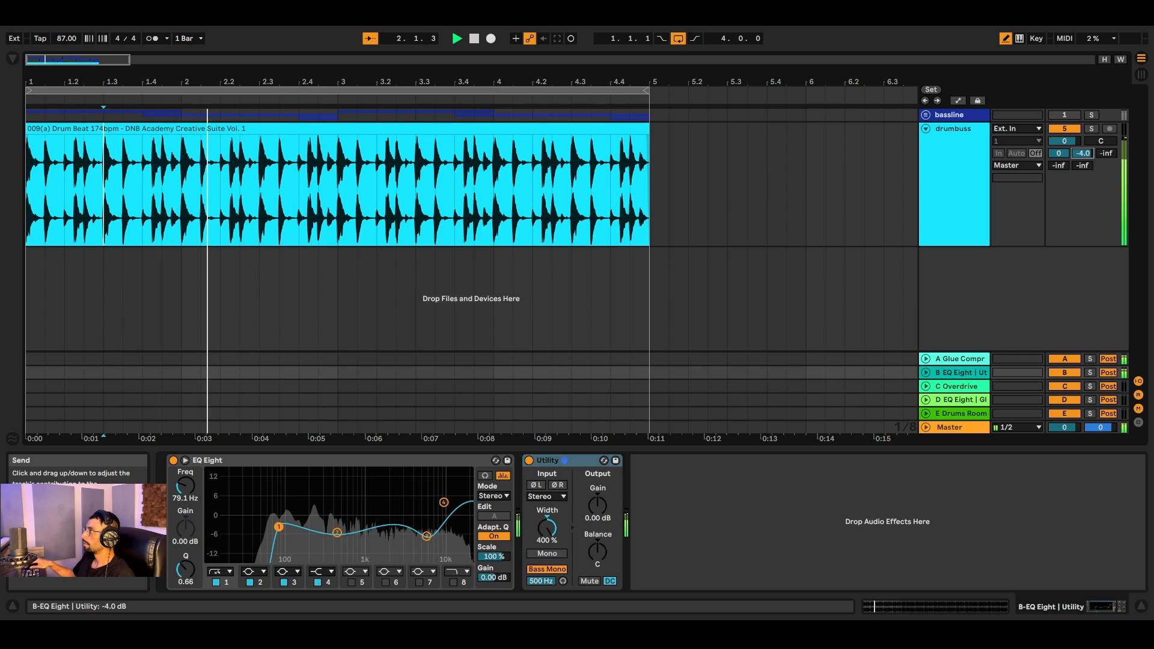
key("space")
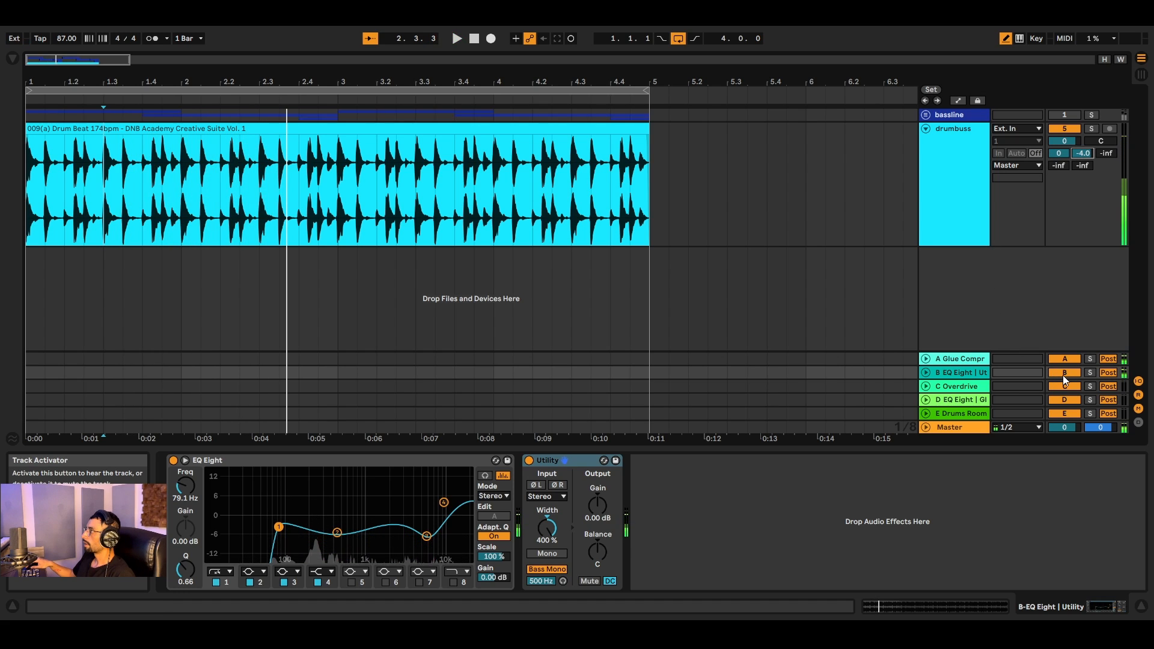
Compare the drums with and without return track B during playback, leaving the return active.
left_click(1062, 373)
key("space")
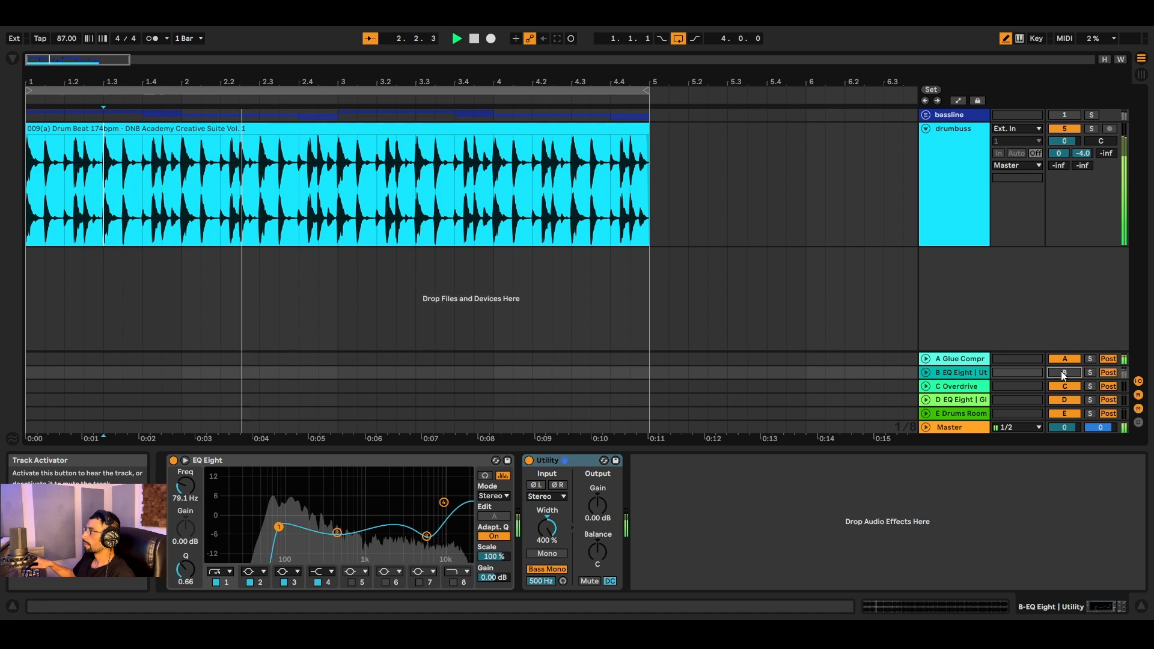
left_click(1062, 373)
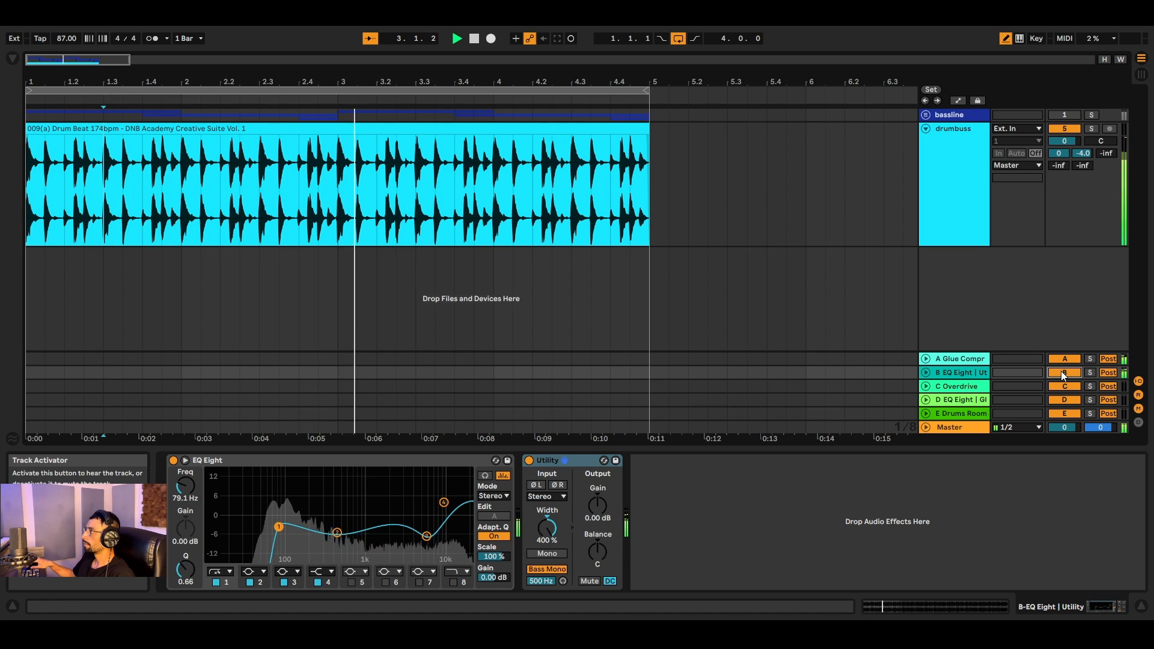
left_click(1062, 372)
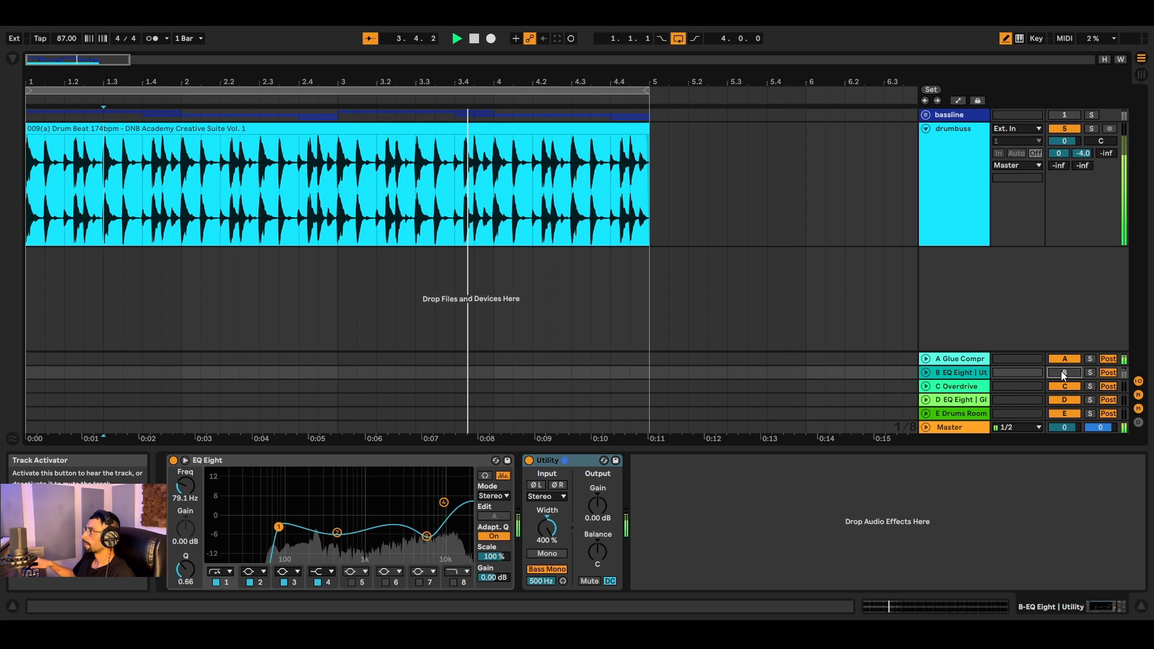
left_click(1061, 372)
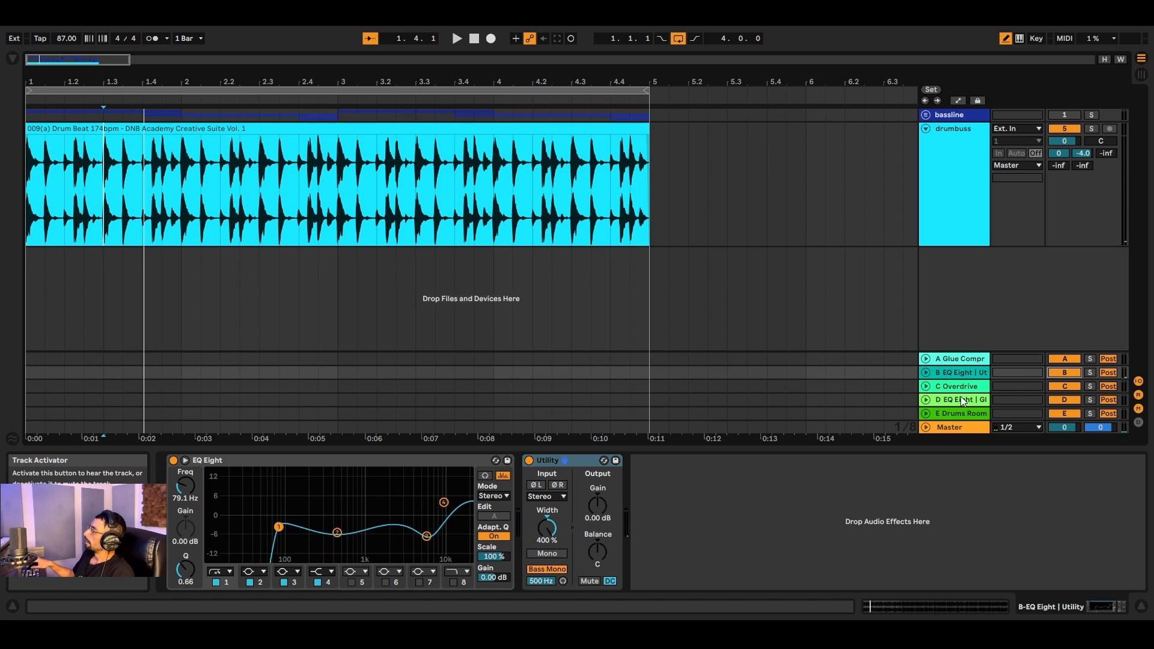
Show the C Overdrive return's device and set the drumbuss track's send C to -18.4 dB while auditioning the loop.
left_click(926, 386)
left_click(951, 361)
left_click(926, 339)
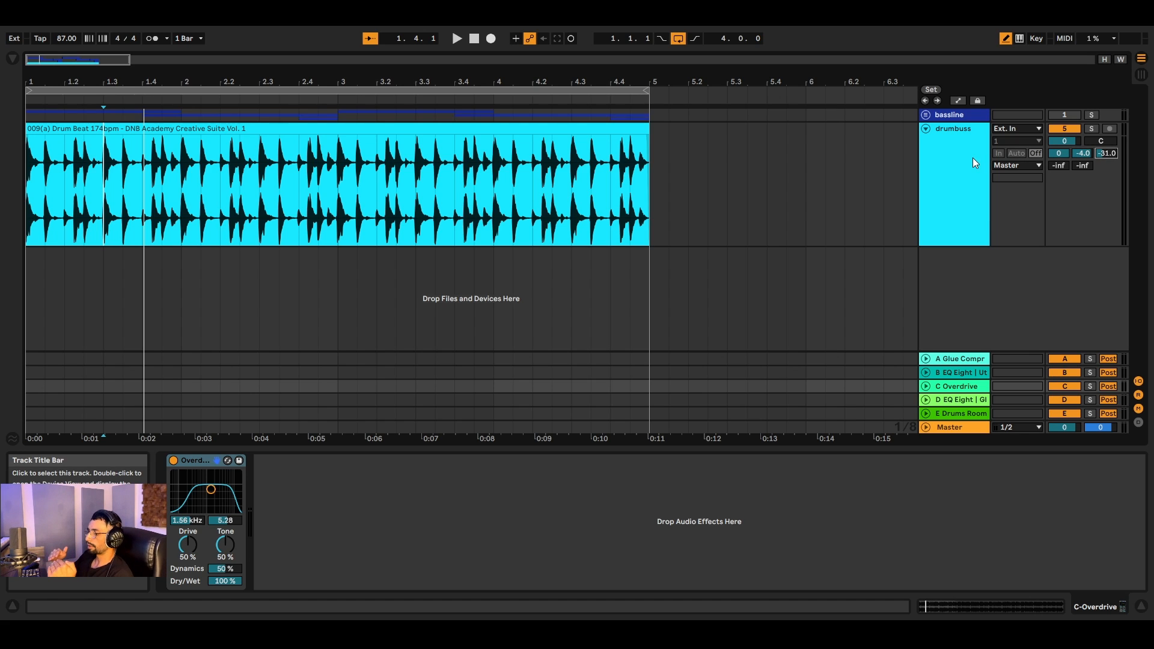
key("space")
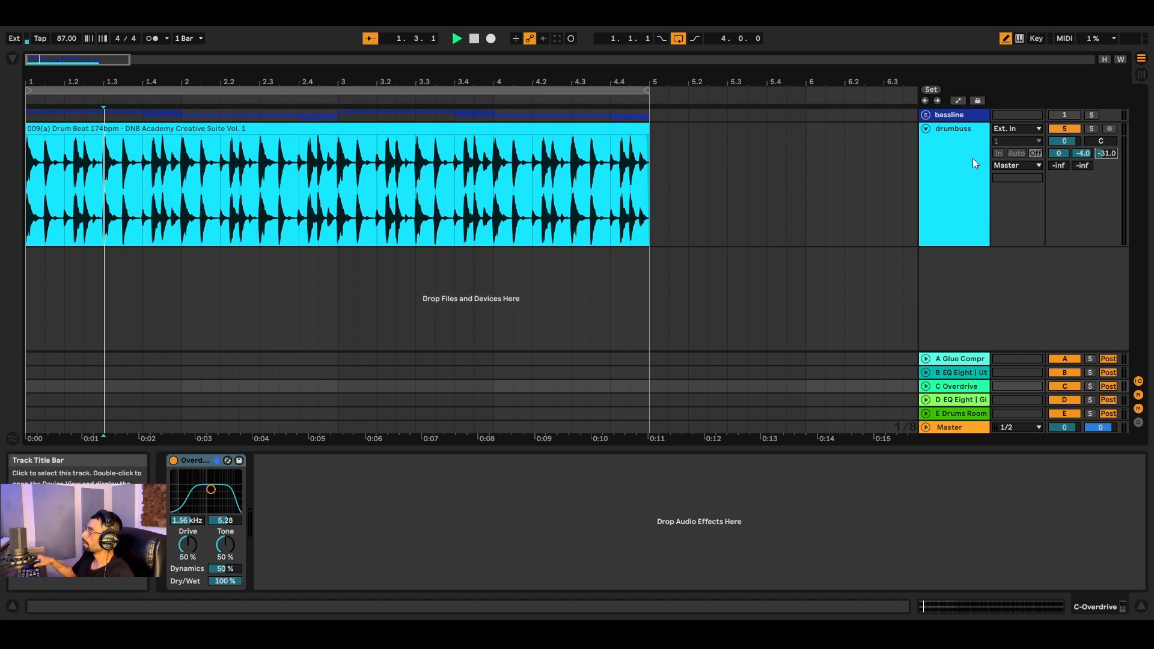
mouse_move(1112, 157)
left_mouse_down()
mouse_move(1112, 198)
mouse_move(1112, 134)
left_mouse_up()
key("space")
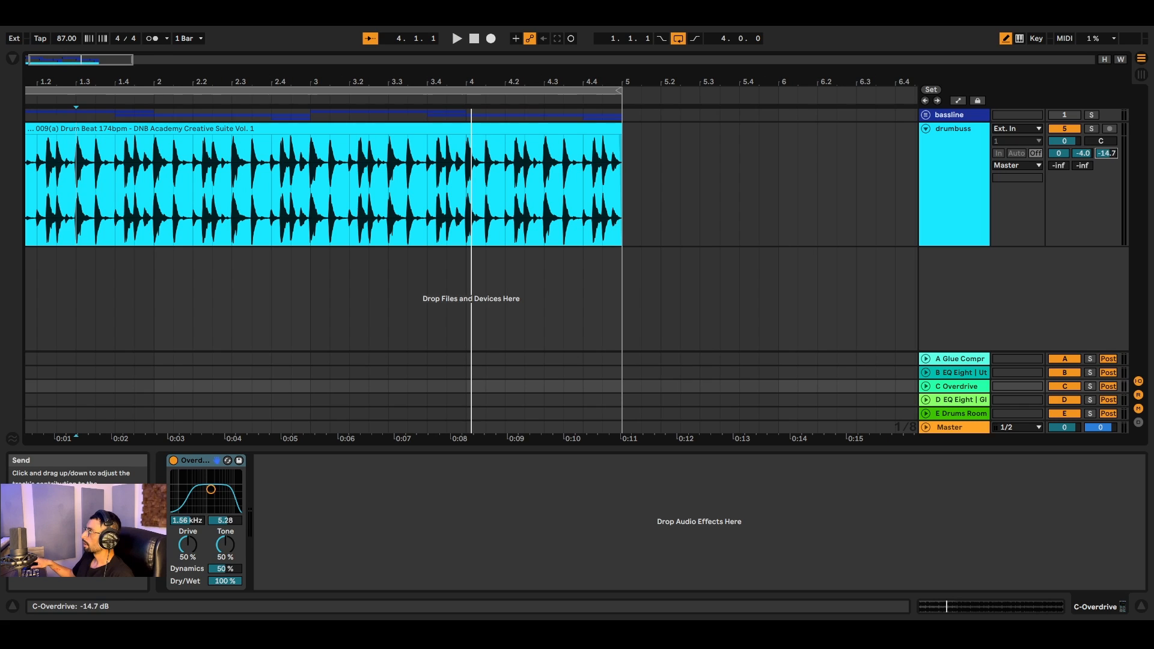
key("space")
left_click_drag(1105, 154, 1105, 137)
Compare the drums with and without the C Overdrive return, leaving it active and stopping playback.
left_click(1064, 385)
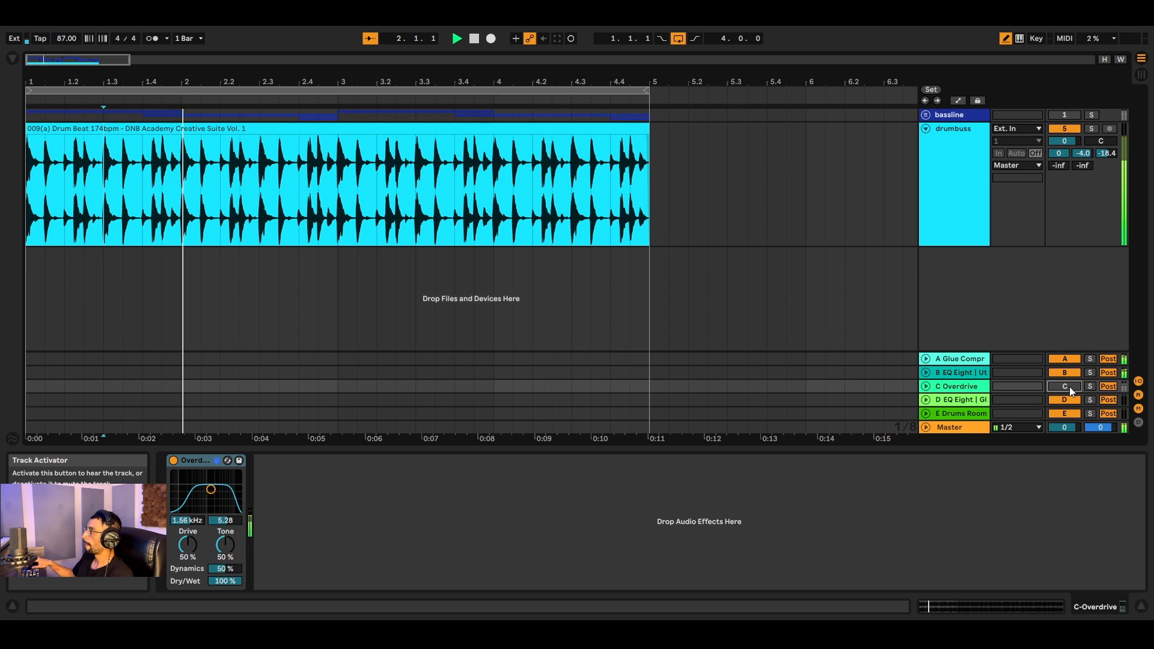
left_click(1069, 387)
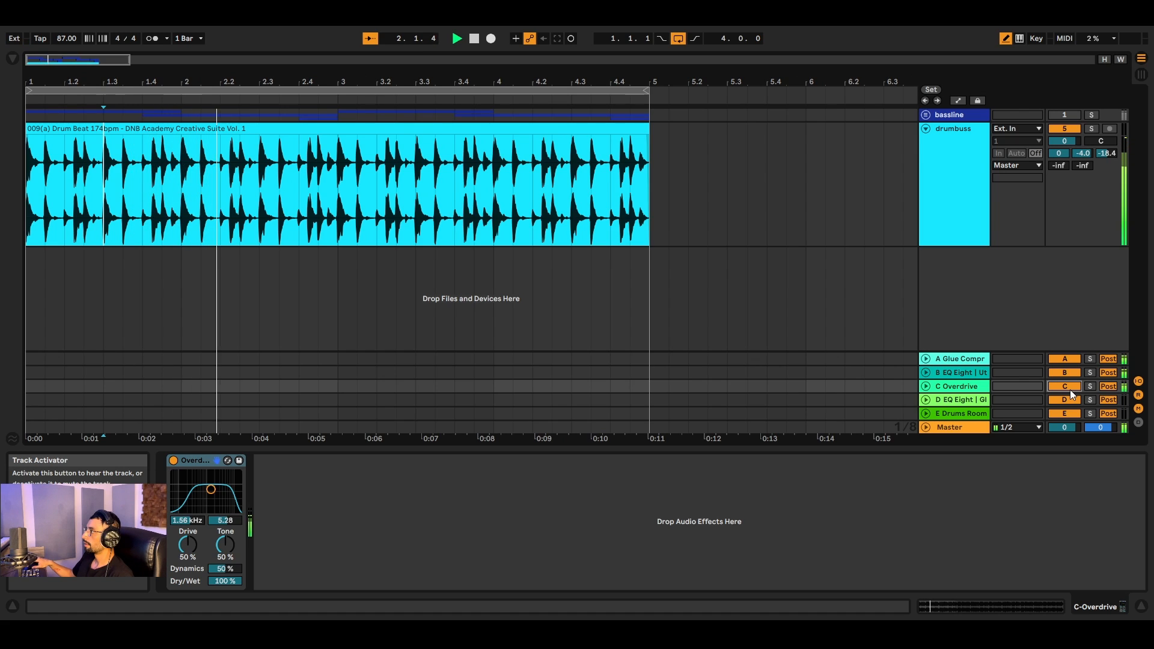
left_click(1070, 390)
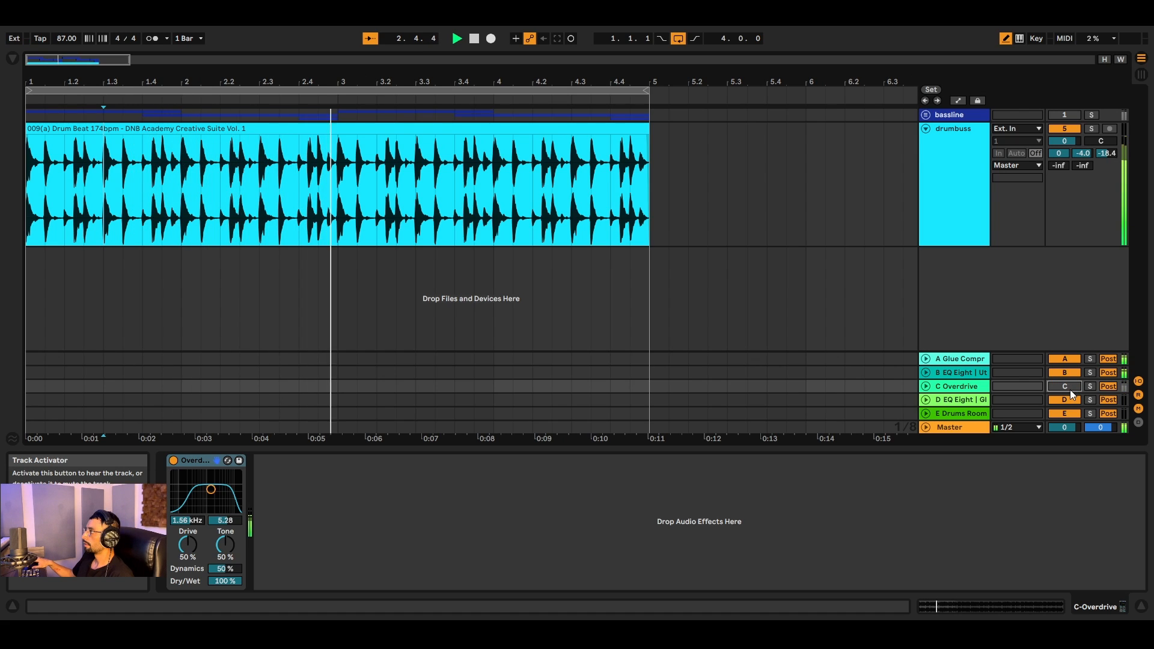
left_click(1069, 389)
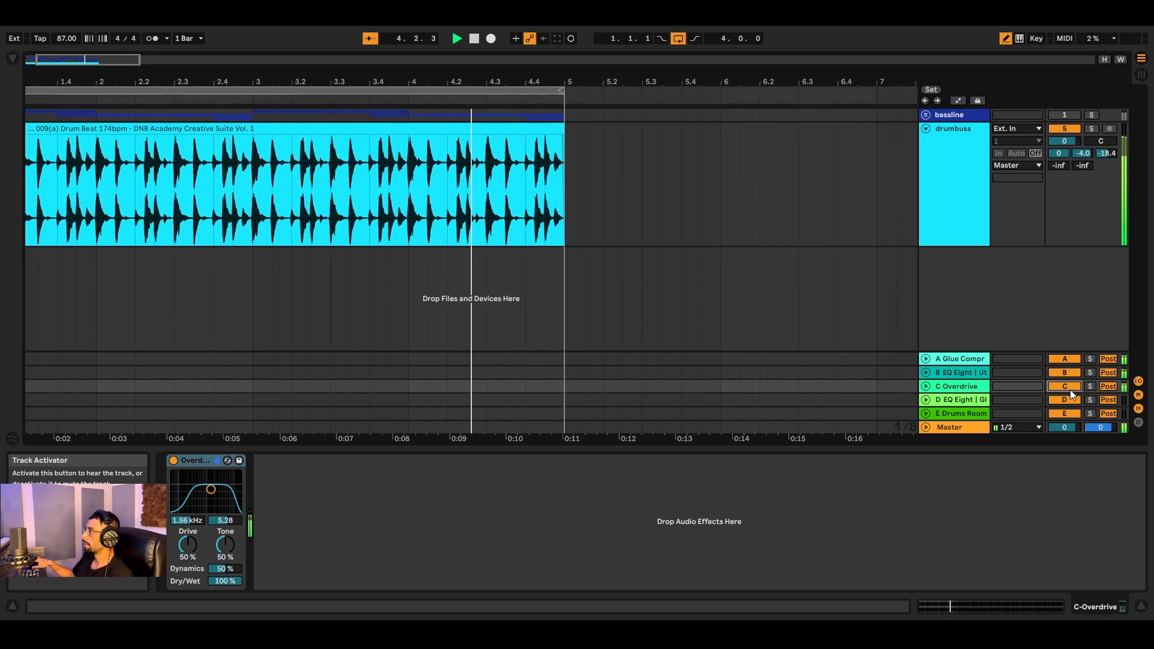
key("space")
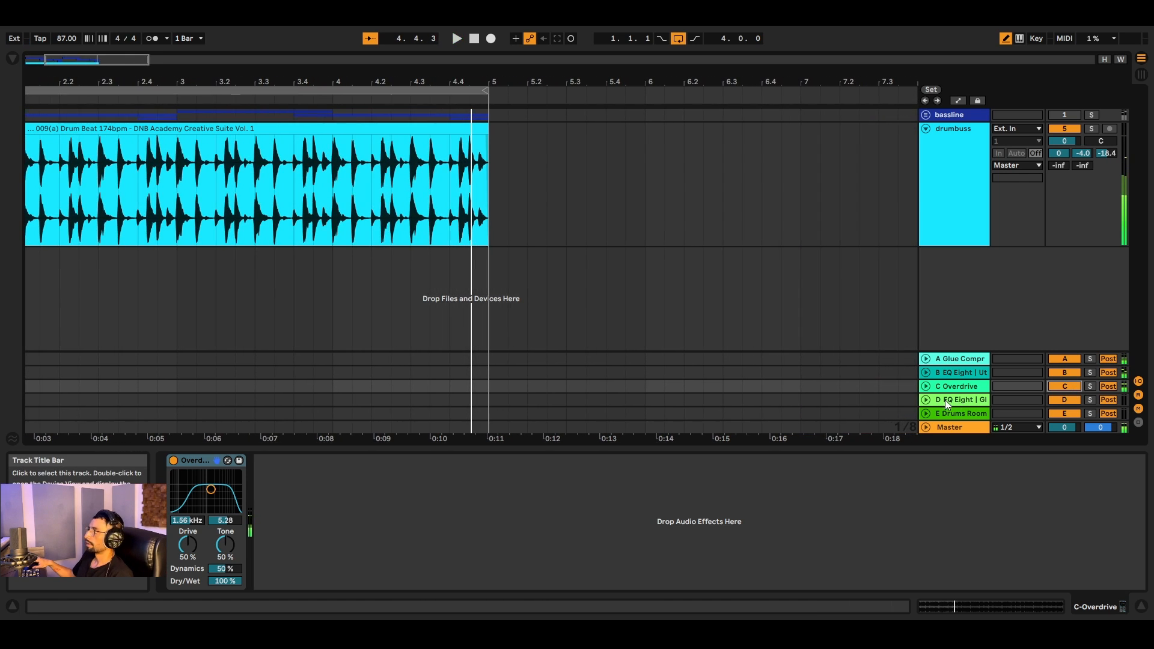
Solo return track D with EQ Eight and Glue Compressor, and raise the drumbuss track's send D to 0 dB while auditioning the loop.
left_click(963, 400)
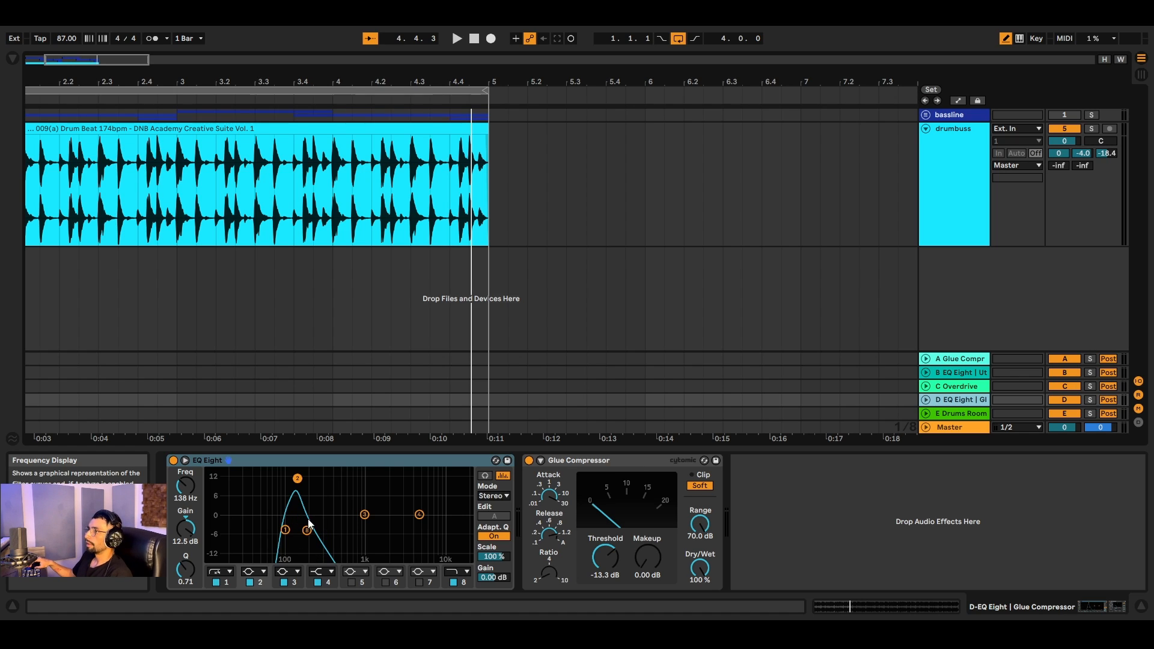
left_click(250, 463)
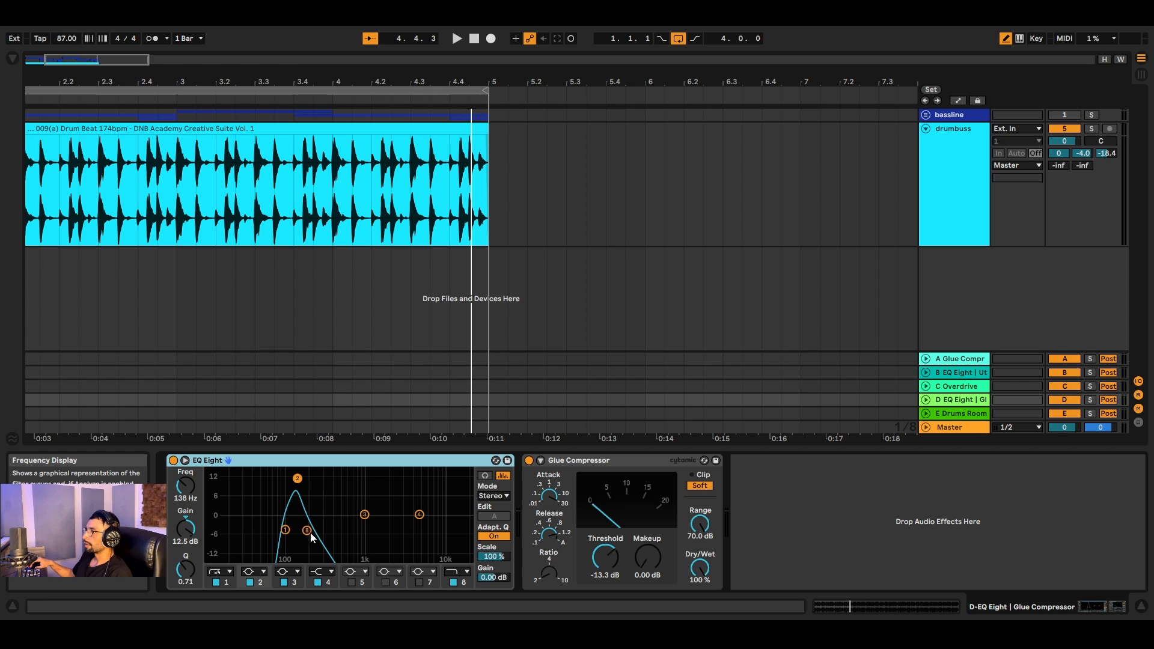
left_click(1090, 400)
key("space")
left_click_drag(1066, 167, 1067, 108)
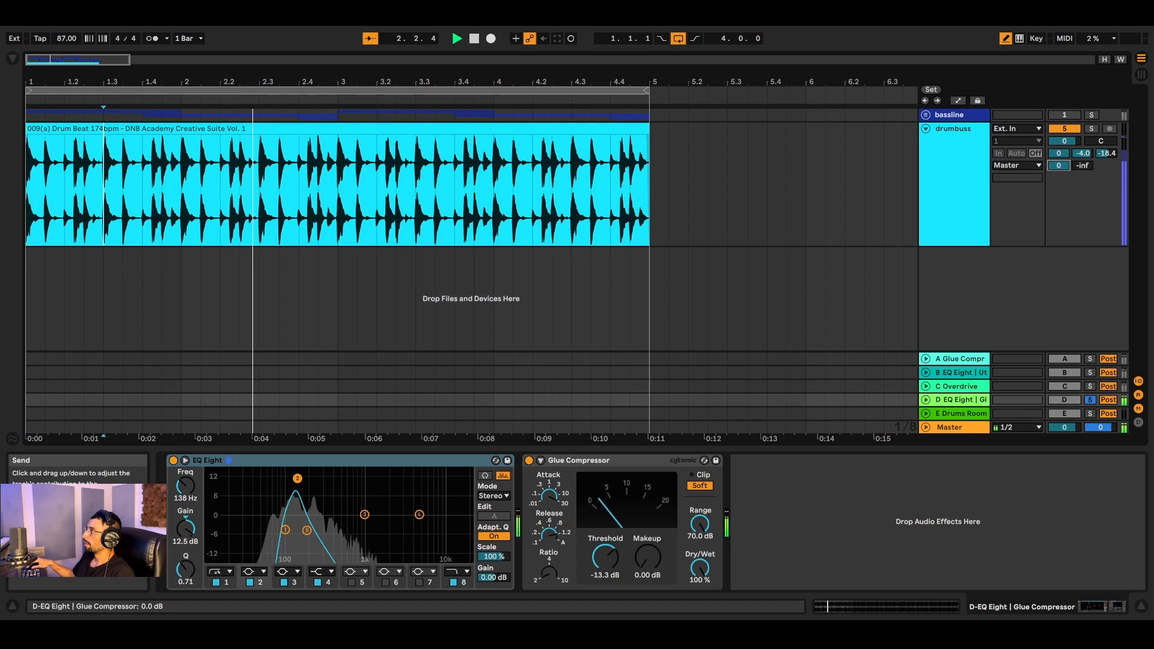
key("space")
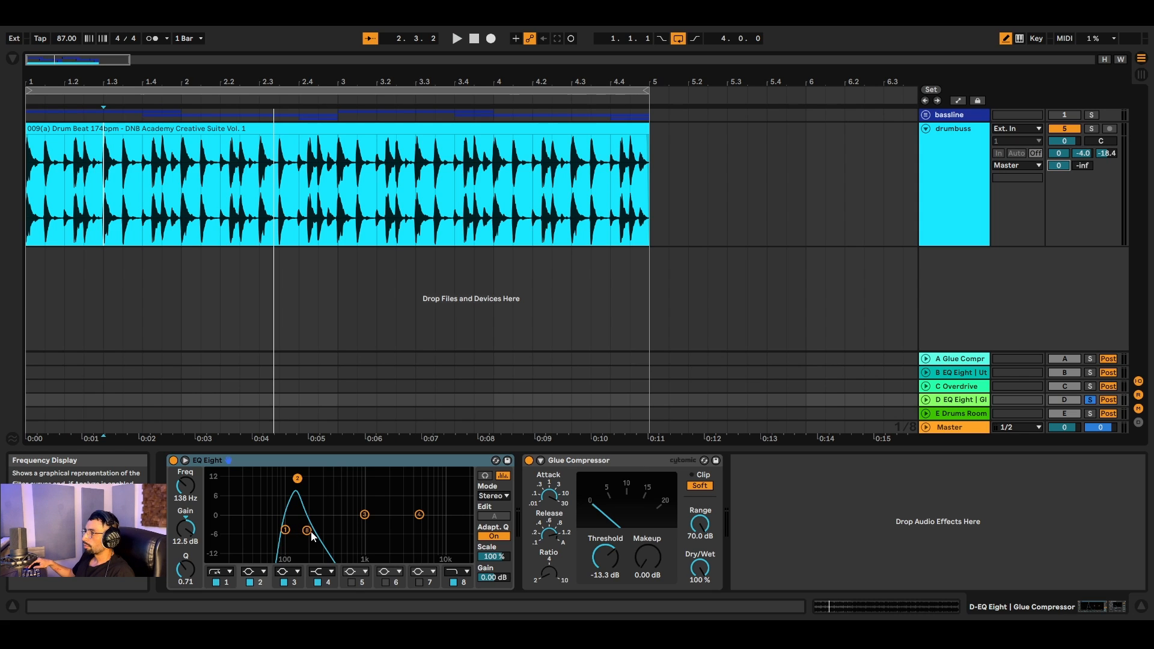
key("space")
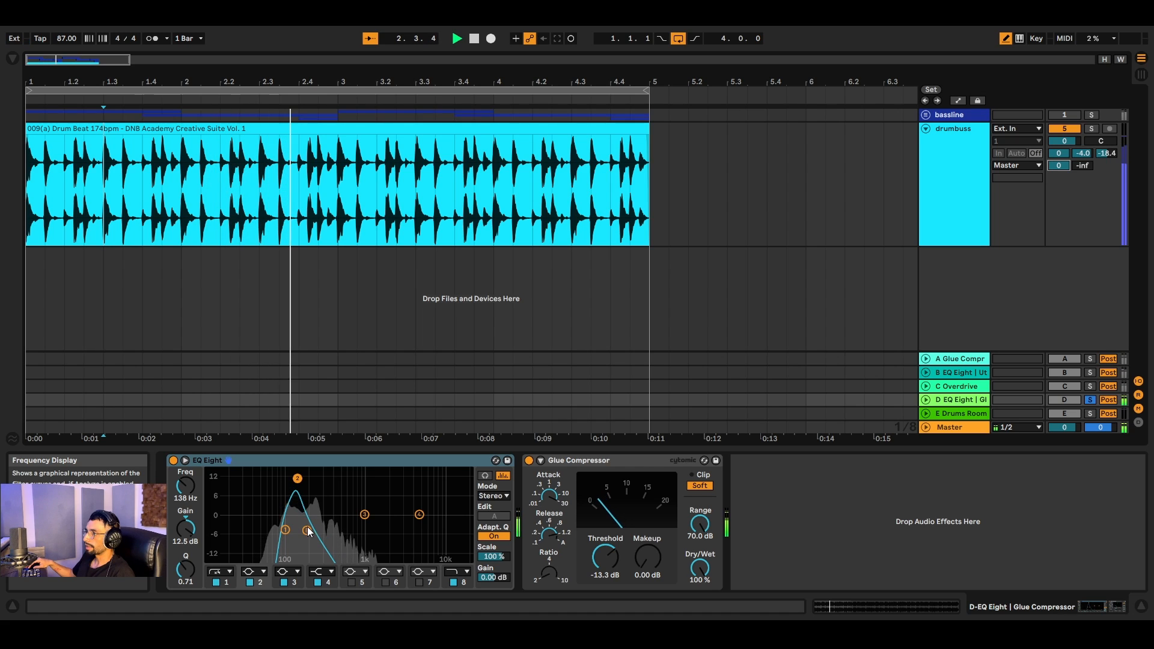
Lower the Glue Compressor's threshold on return track D to -14.9 dB while auditioning the soloed return.
key("space")
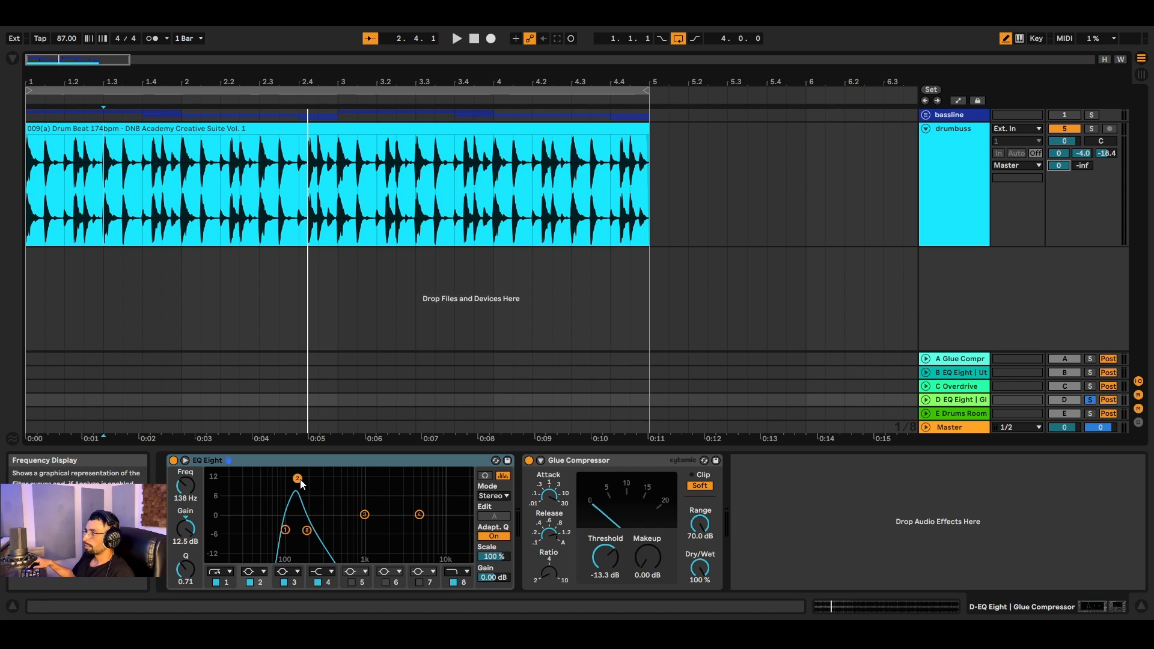
key("space")
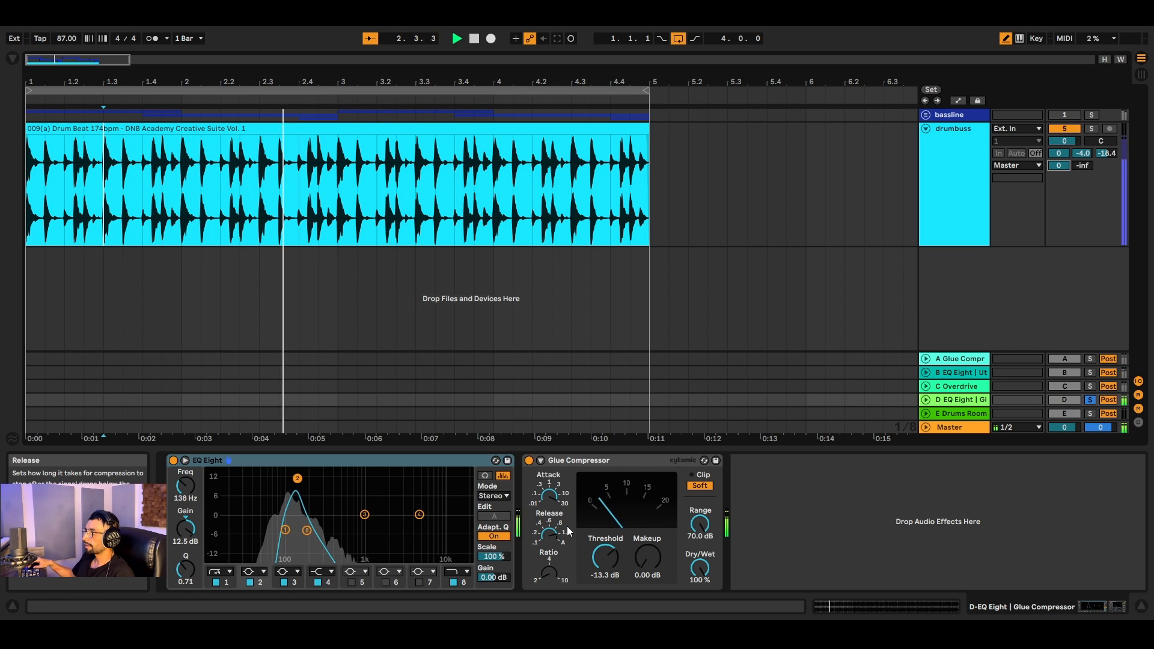
left_click_drag(616, 561, 616, 566)
key("space")
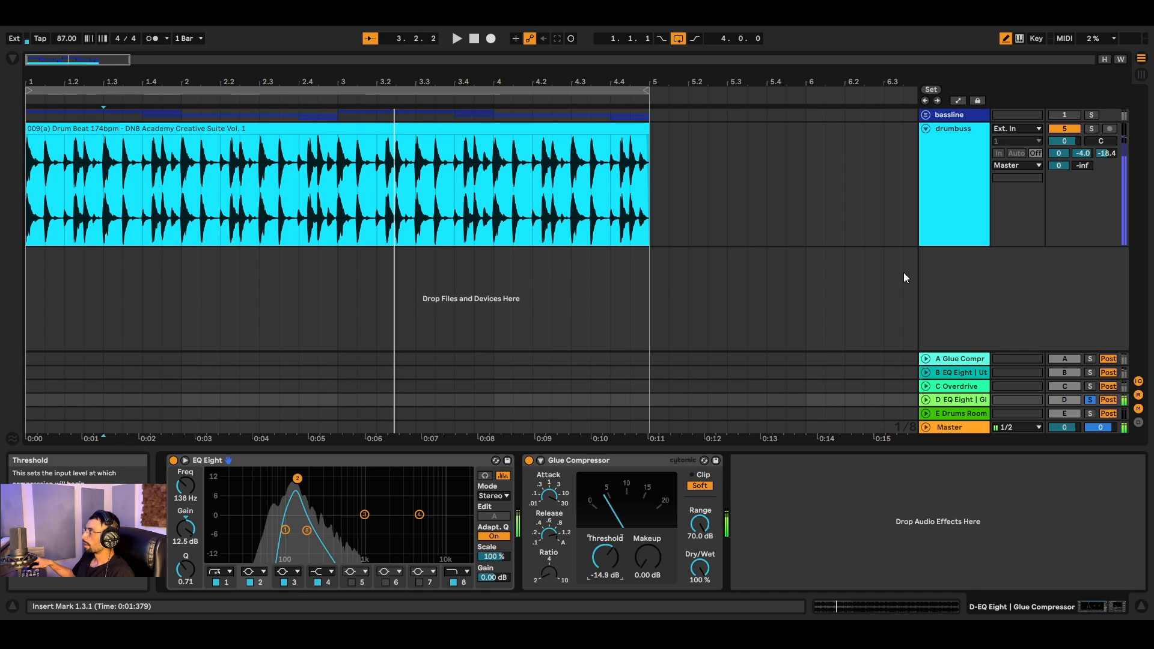
Unsolo return track D and set the drumbuss track's send D to -7.0 dB while auditioning the loop.
left_click(1059, 166)
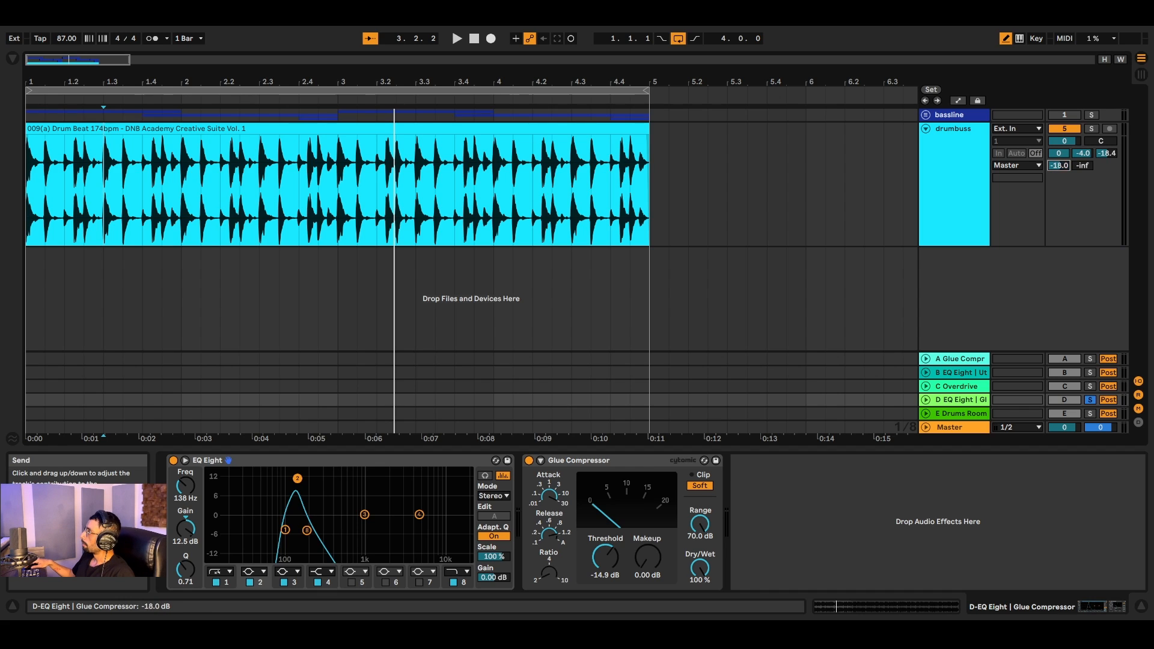
key("space")
left_click_drag(1059, 166, 1058, 144)
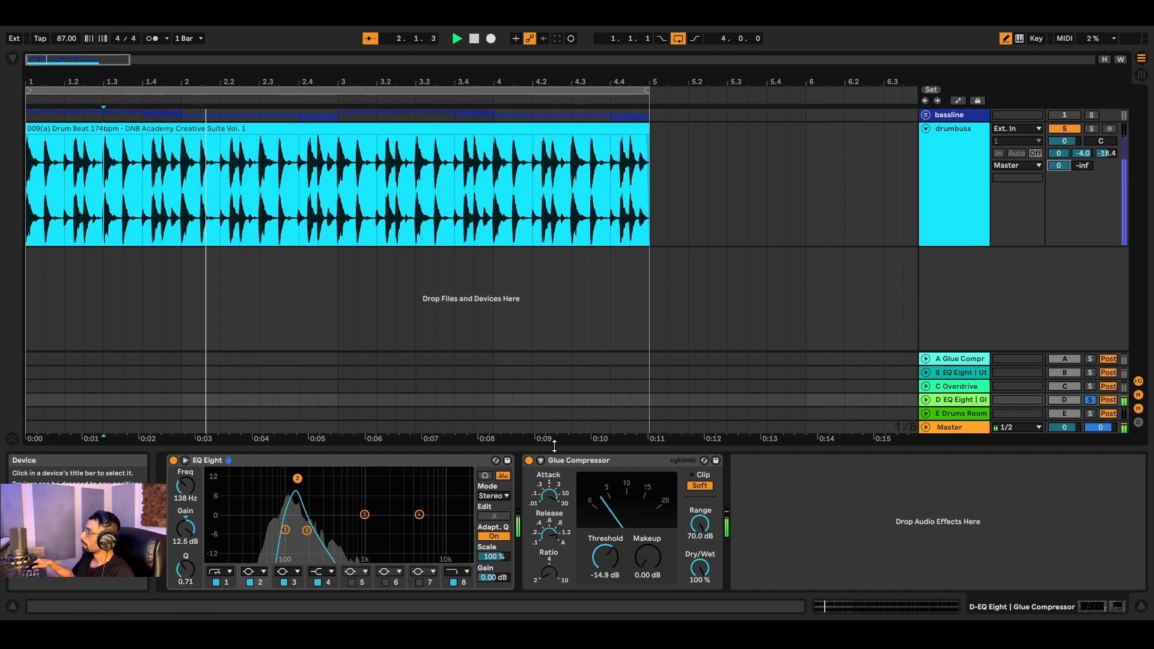
left_click(1090, 400)
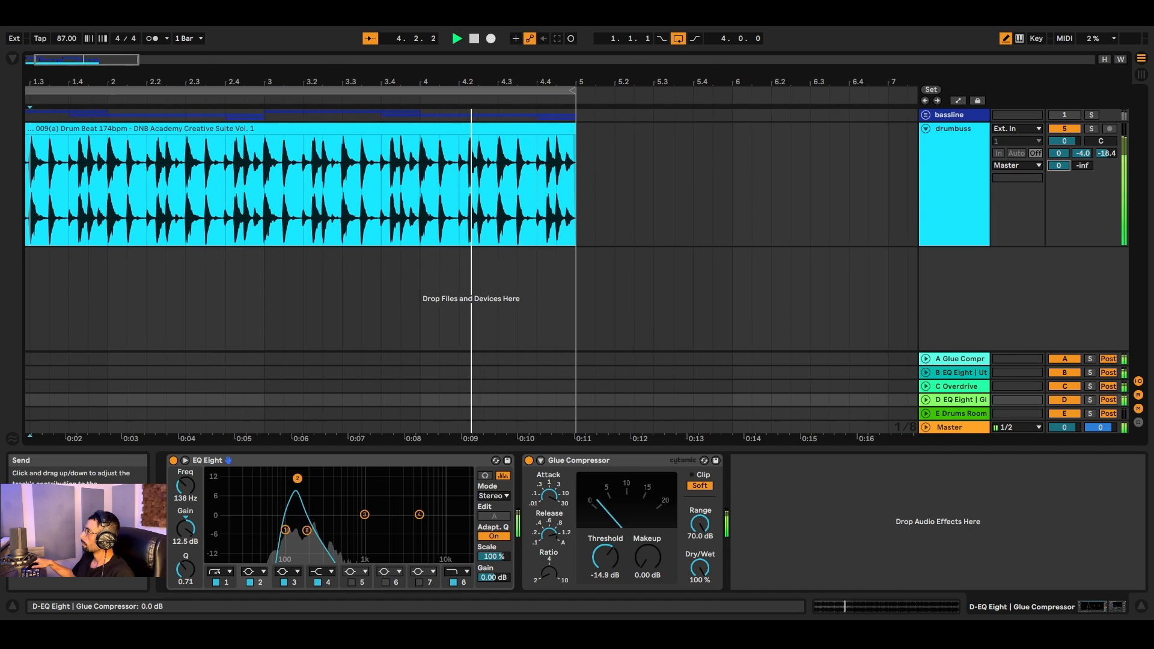
left_click_drag(1058, 165, 1058, 200)
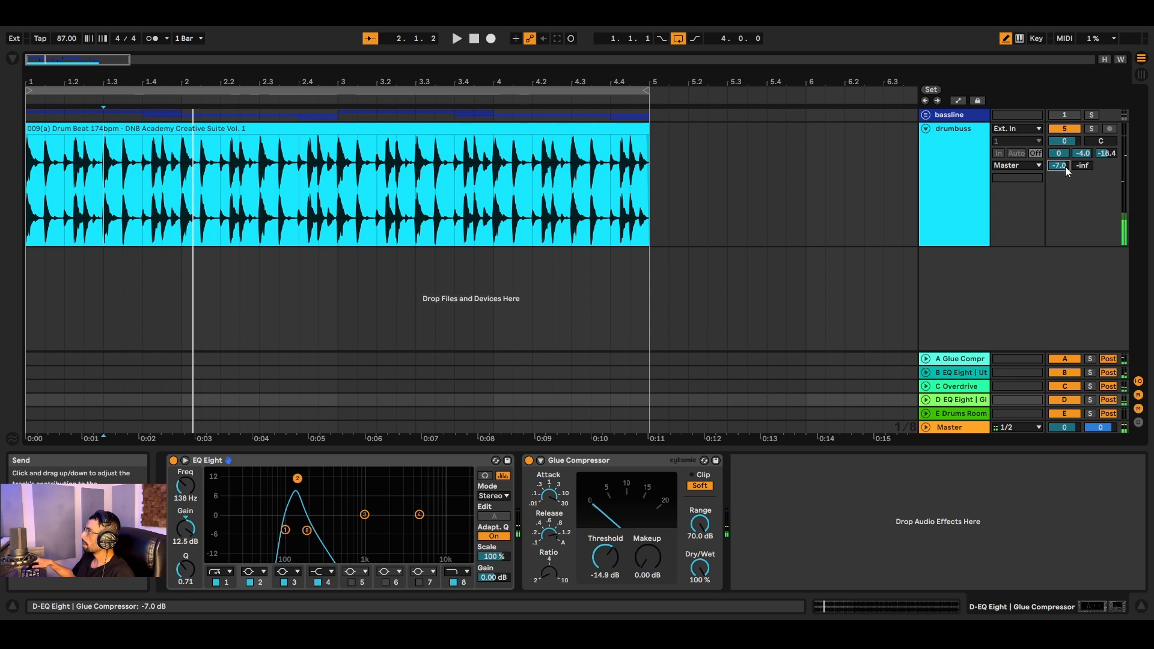
Compare the drums with and without return track D, leaving it active and stopping playback.
key("space")
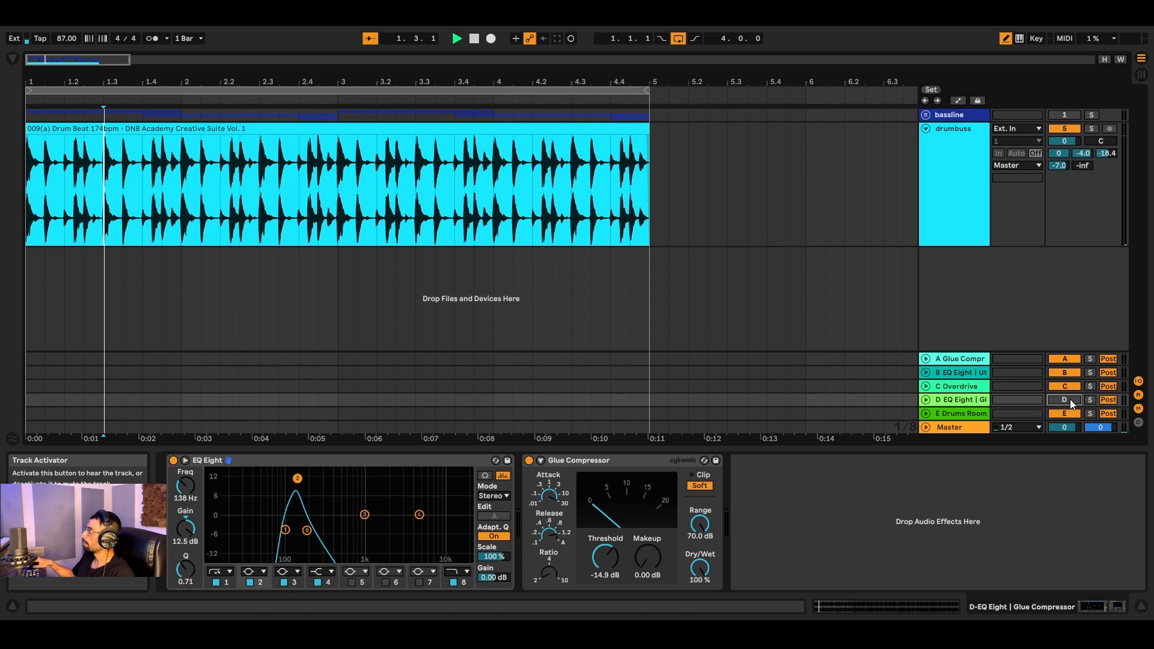
left_click(1069, 399)
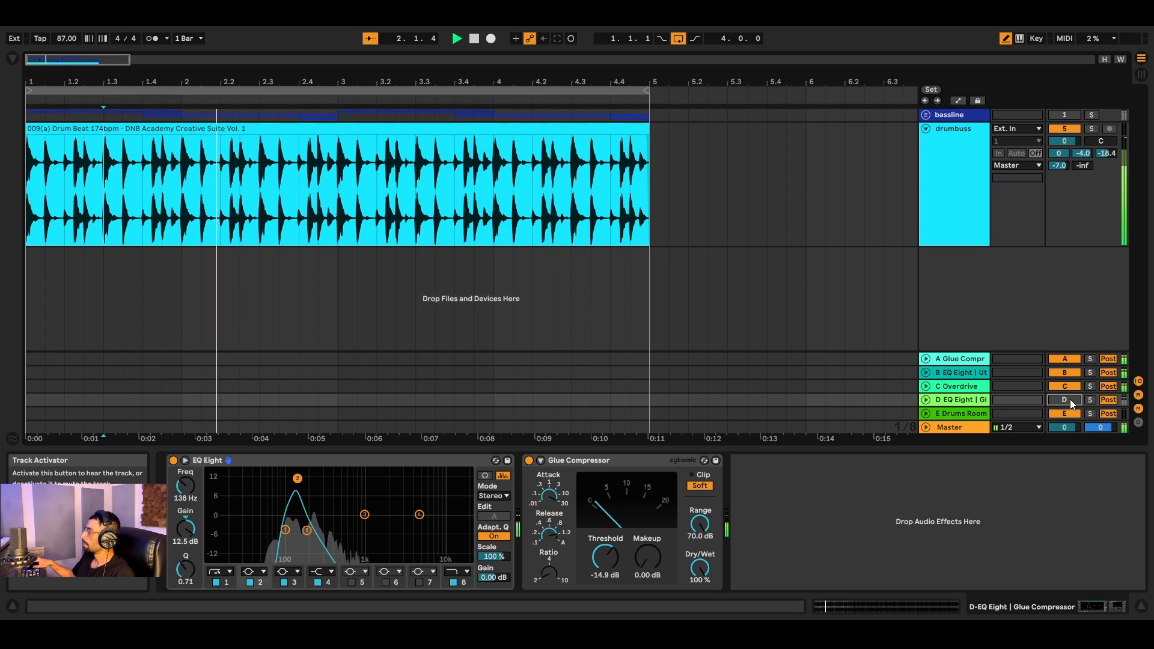
left_click(1069, 398)
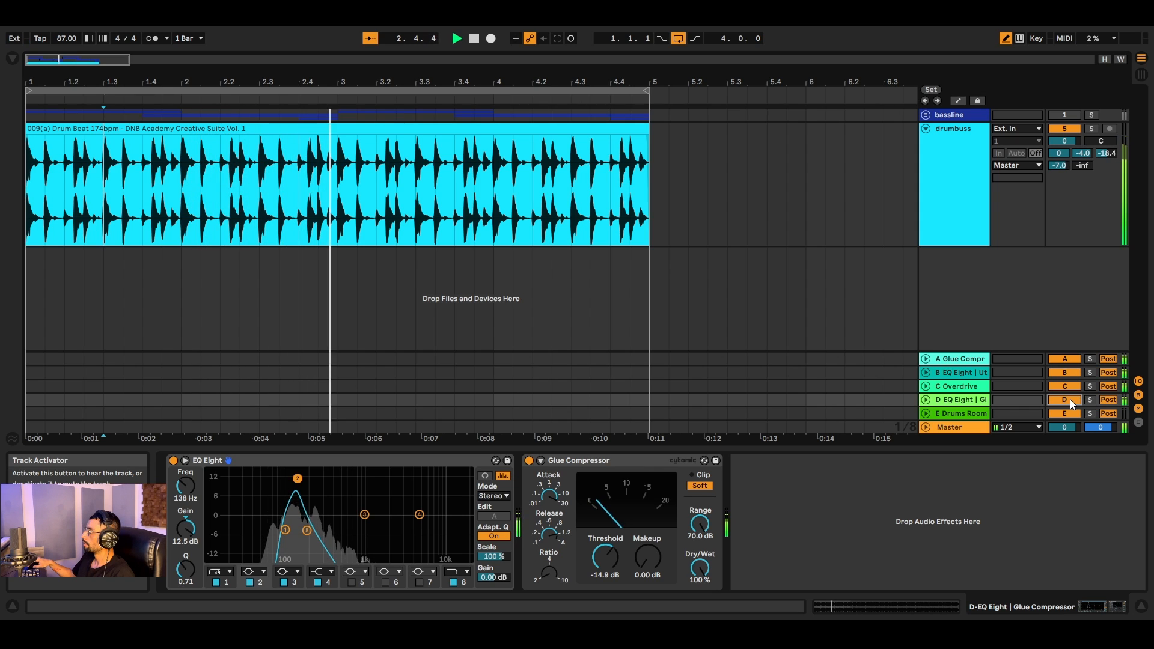
key("space")
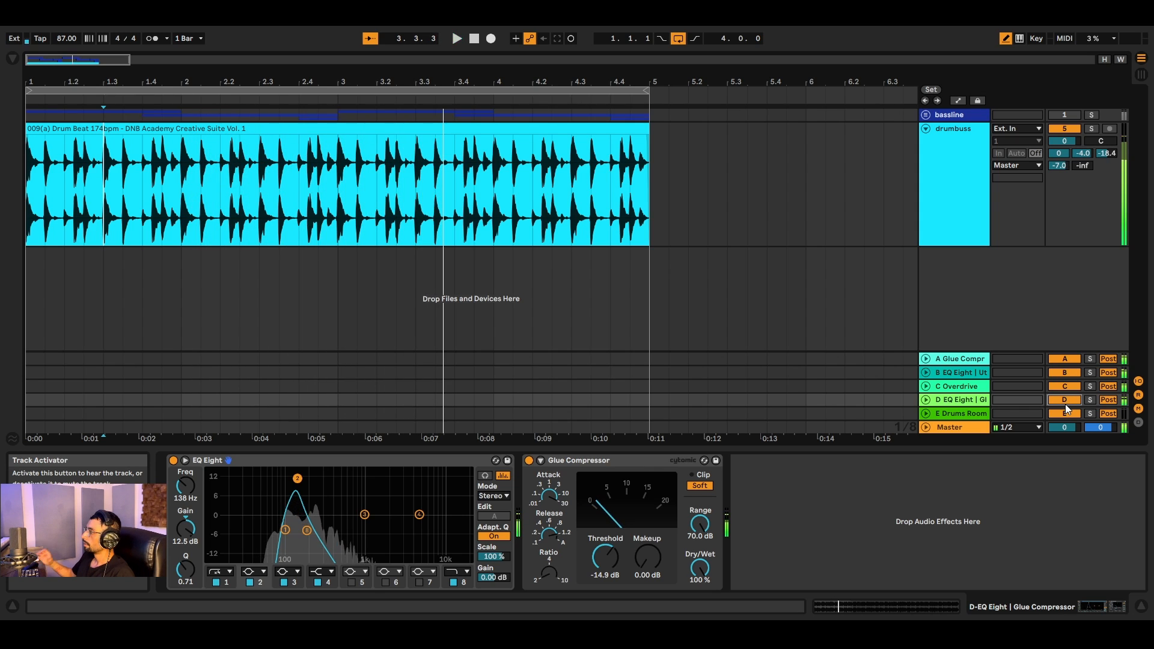
key("space")
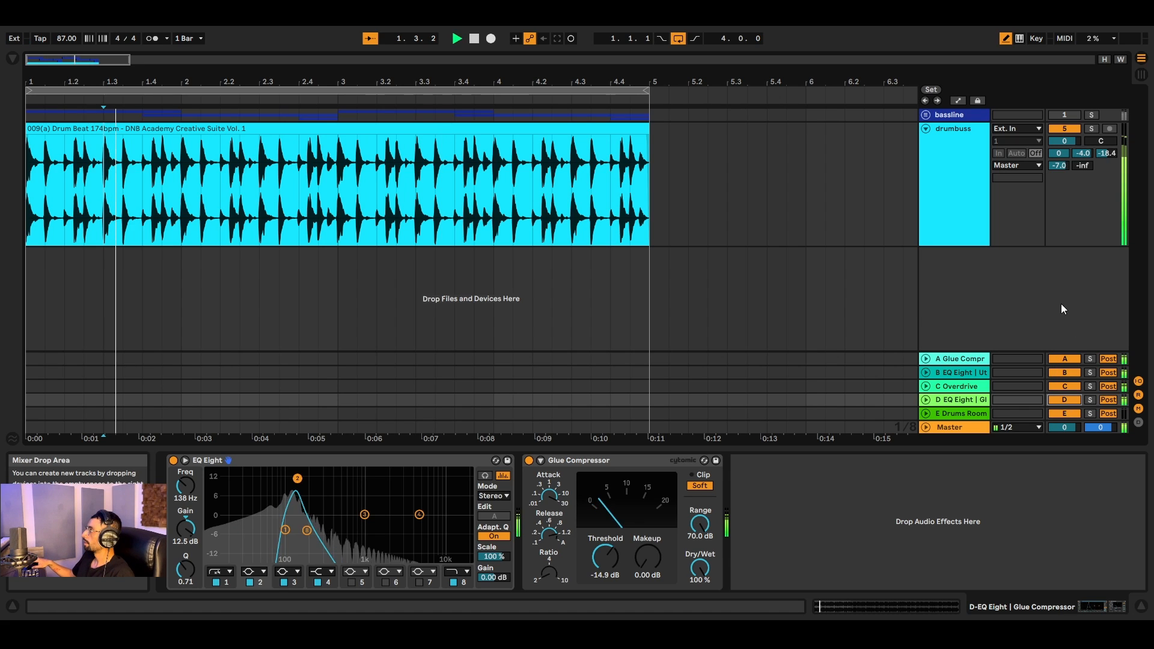
key("space")
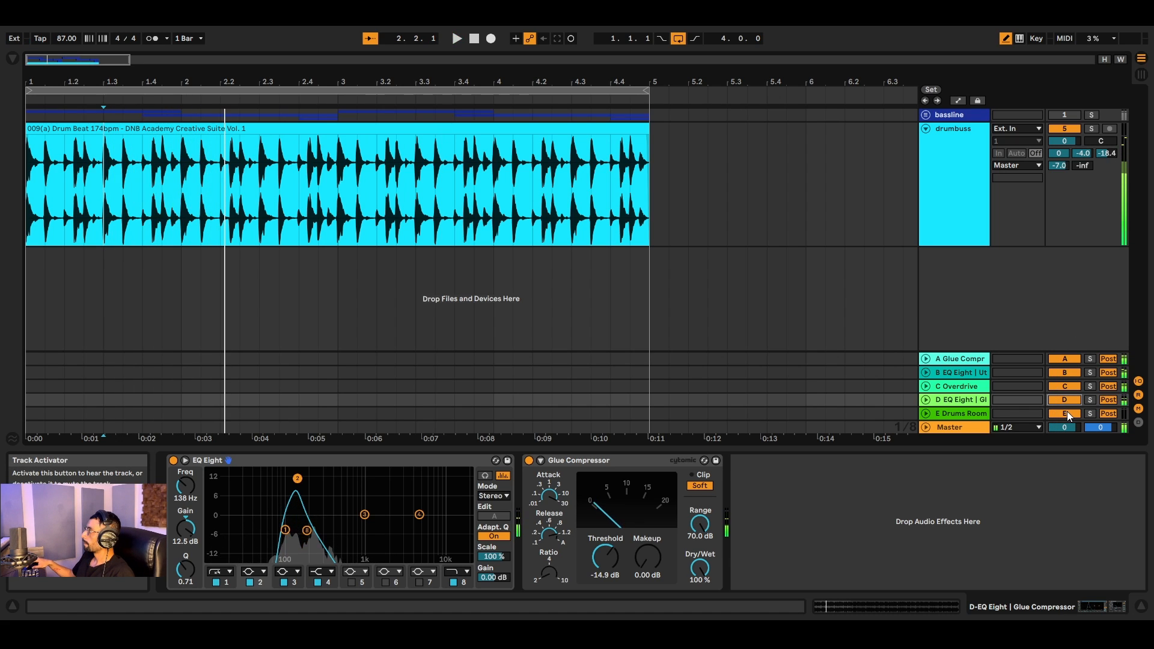
Show the reverb device on the E Drums Room return and look through the Room reverb presets, keeping Drums Room.
left_click(968, 413)
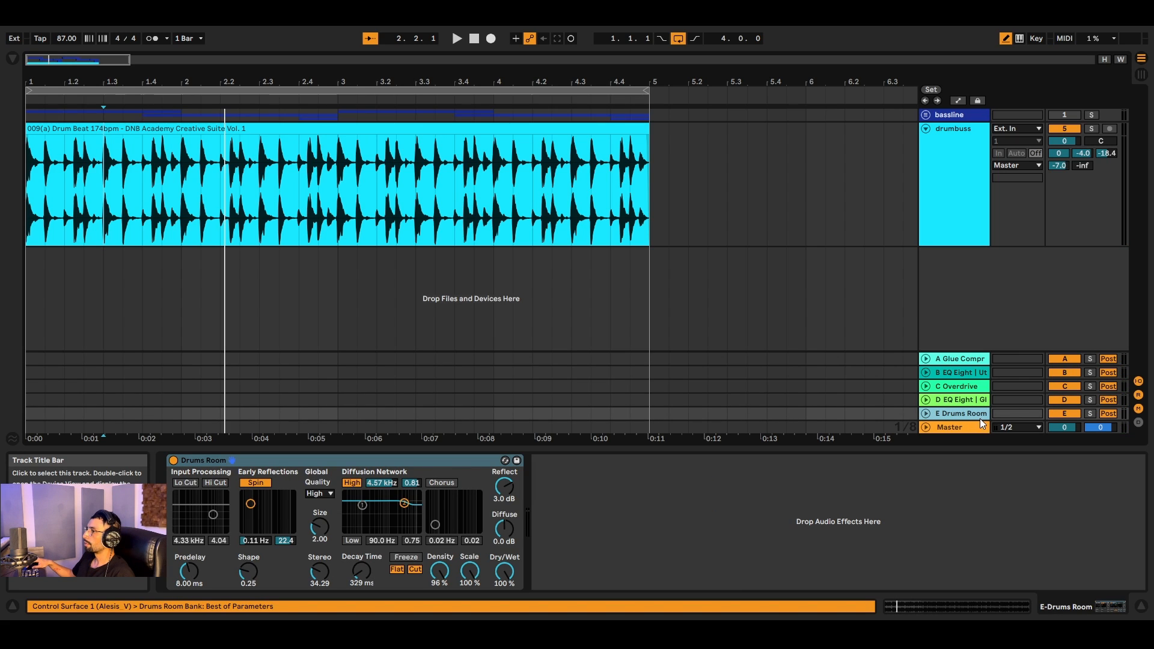
left_click(505, 460)
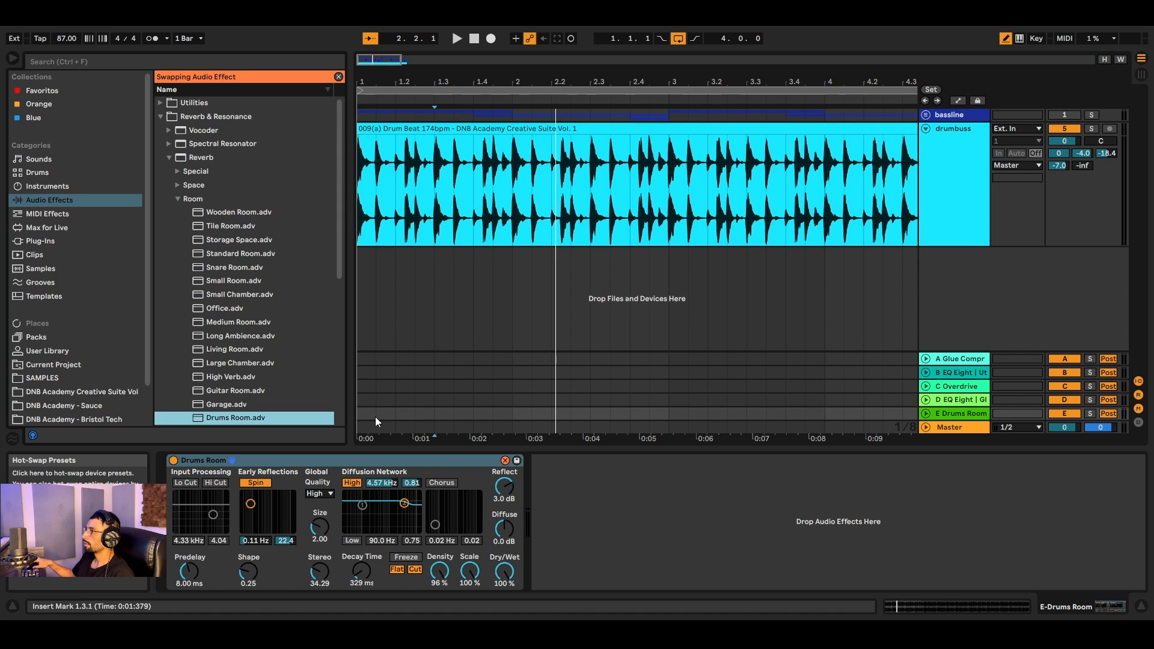
scroll(310, 374, "down", 3)
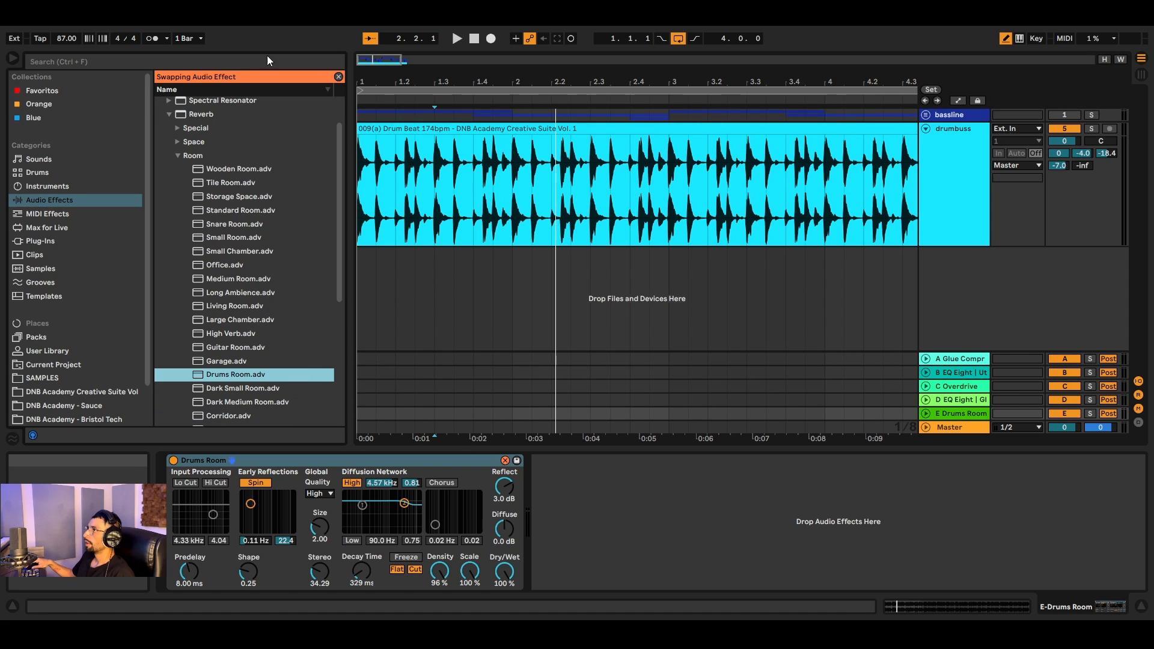
left_click(12, 60)
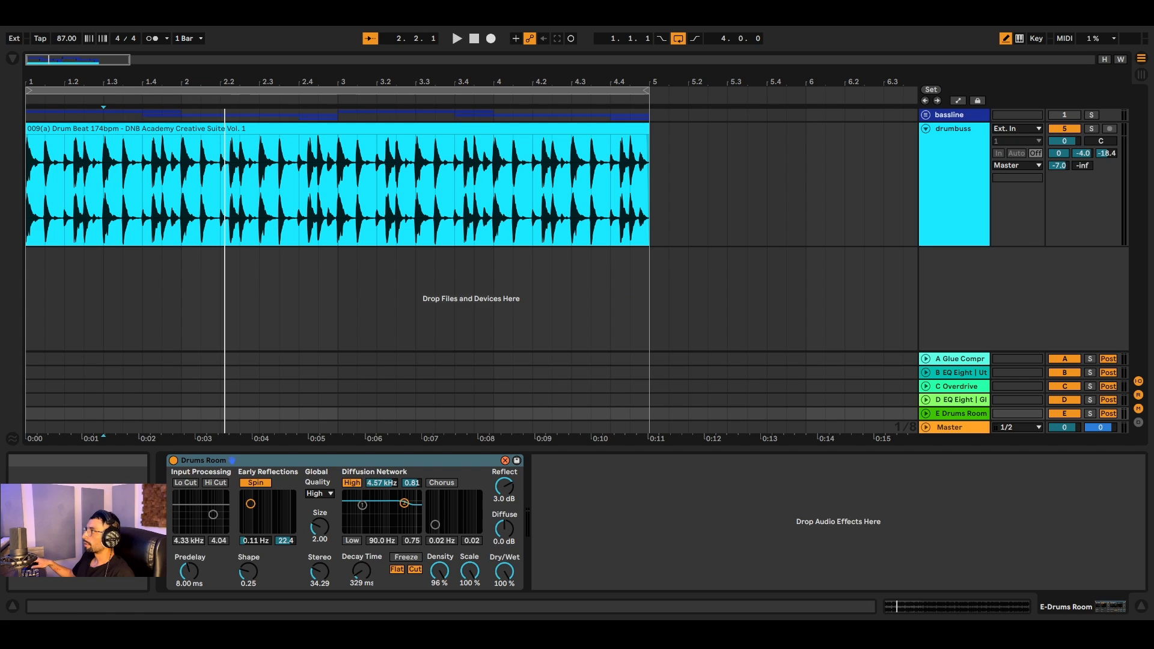
key("ctrl+alt+b")
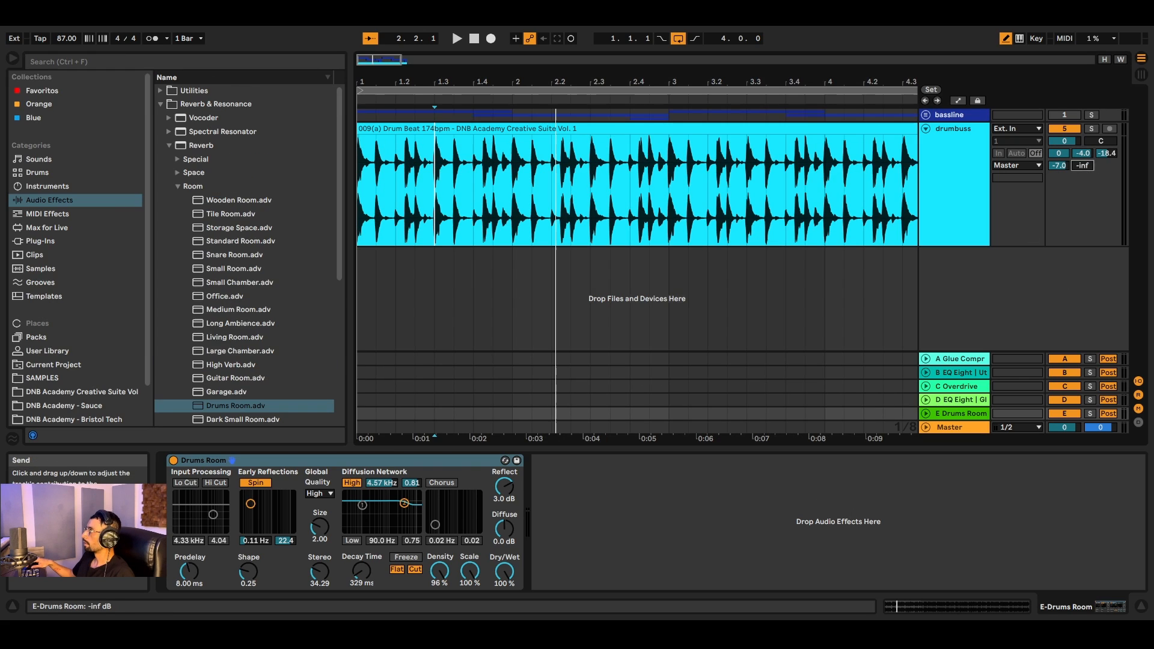
Hide the browser and set the drumbuss track's send E to -12.5 dB while auditioning the loop.
left_click_drag(1083, 168, 1083, 164)
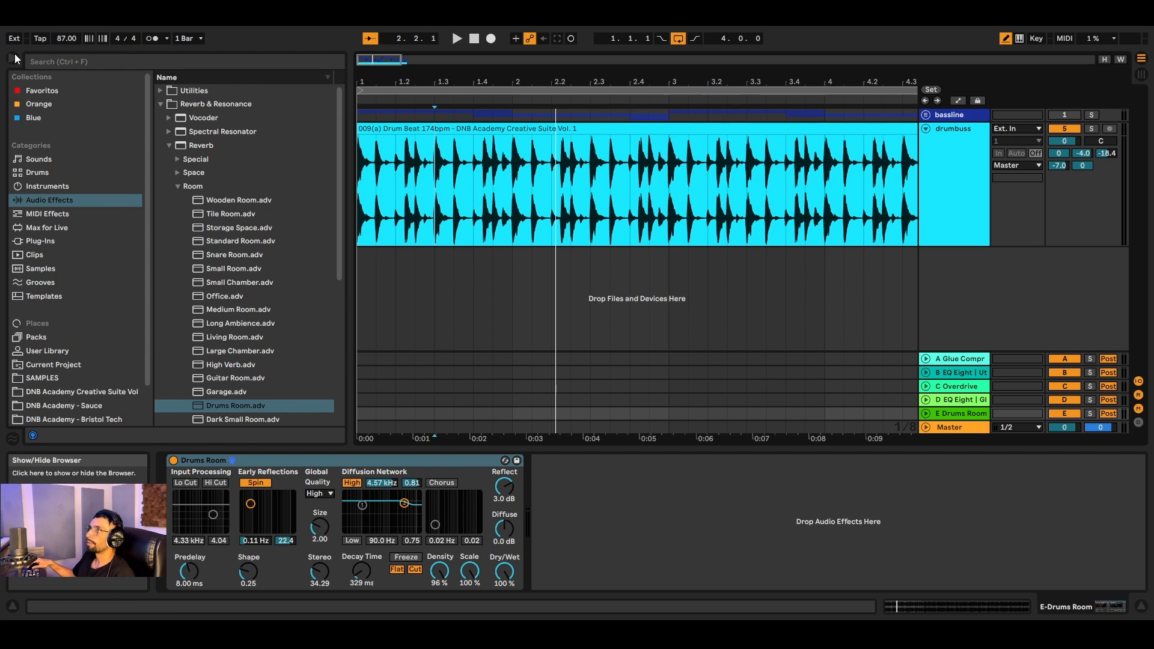
key("ctrl+alt+b")
key("space")
mouse_move(1081, 166)
left_mouse_down()
mouse_move(1081, 184)
mouse_move(1082, 148)
mouse_move(1082, 161)
left_mouse_up()
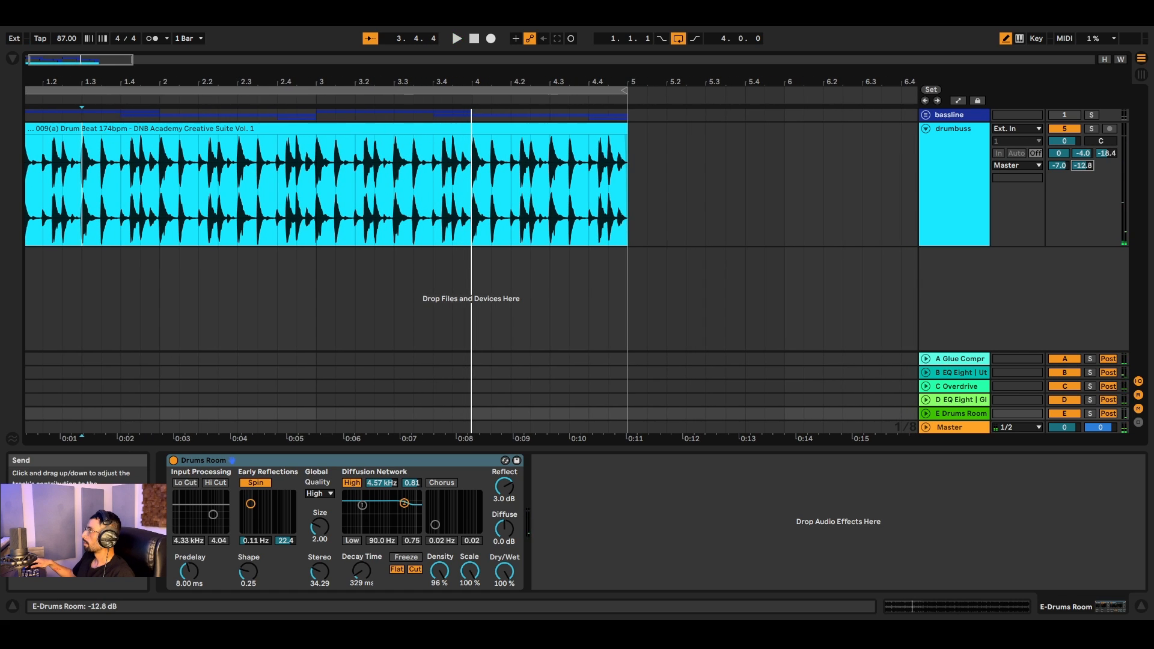
key("space")
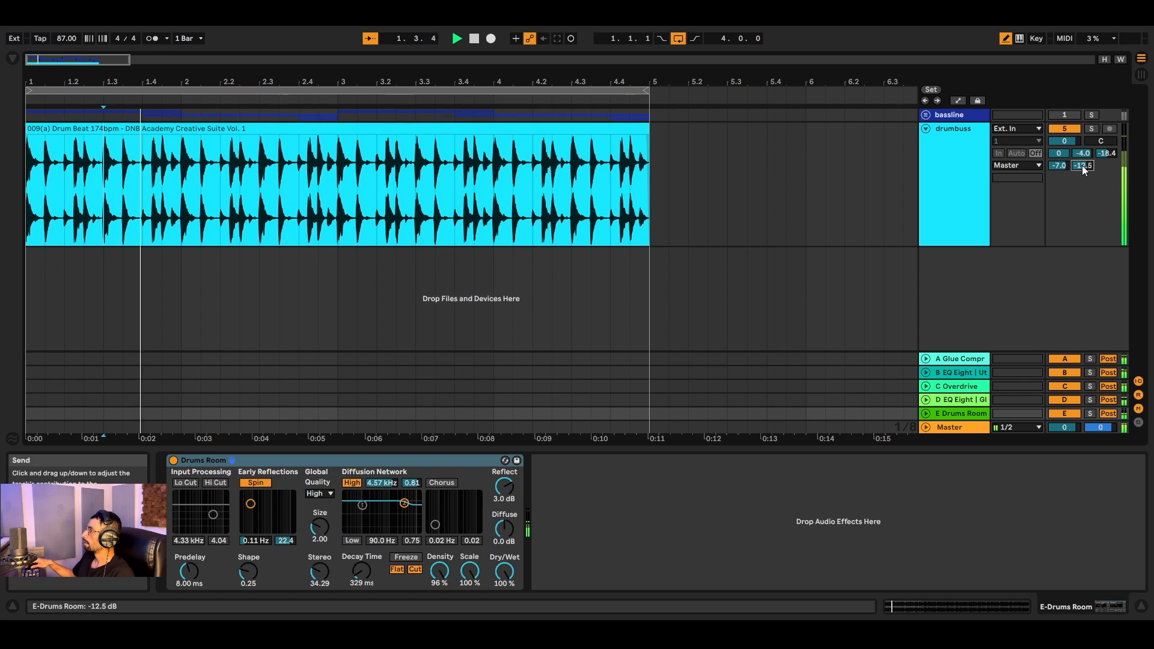
Compare the drums with and without the E Drums Room return, leaving it active and stopping playback.
left_click(1065, 414)
key("space")
key("space")
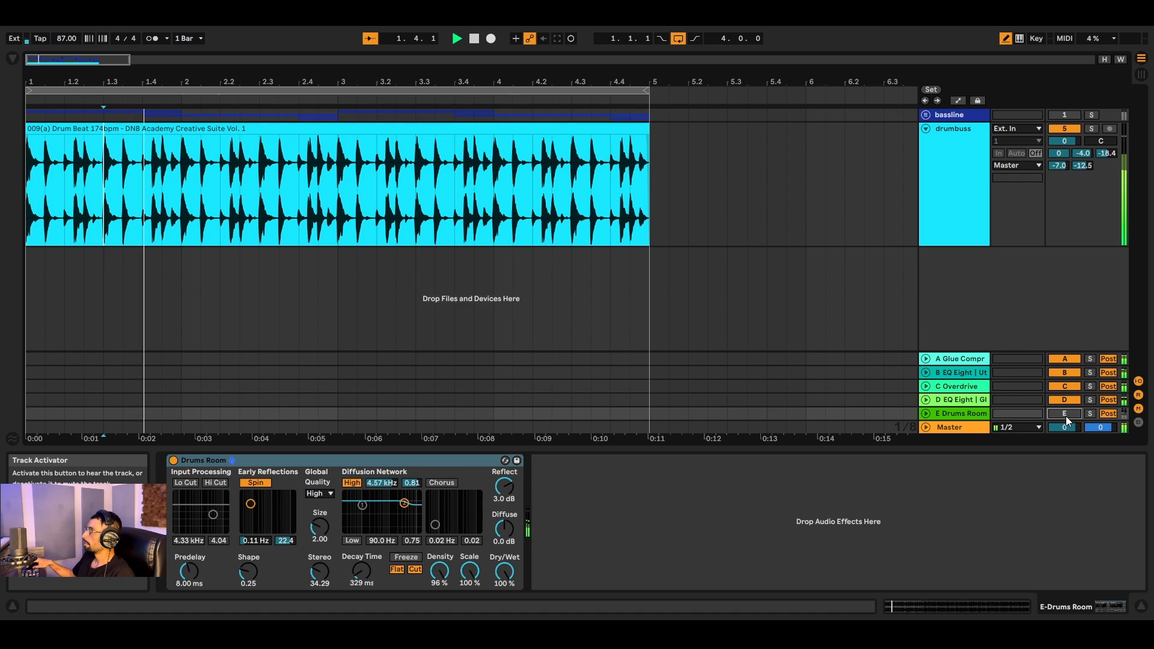
key("space")
left_click(1064, 414)
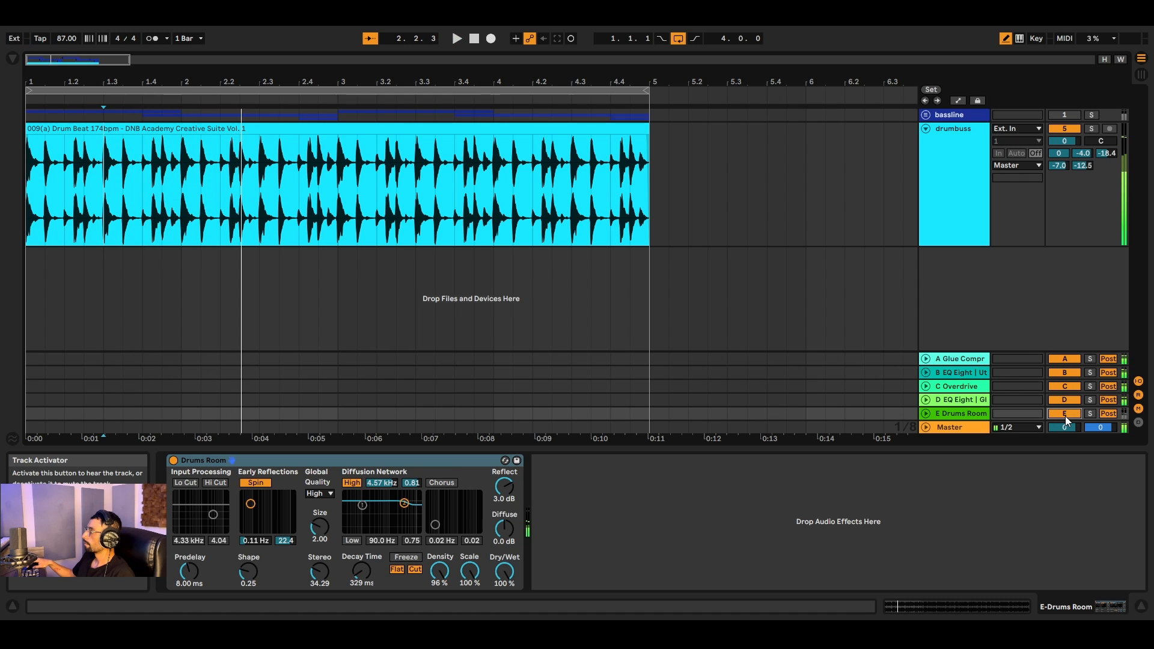
left_click(1065, 416)
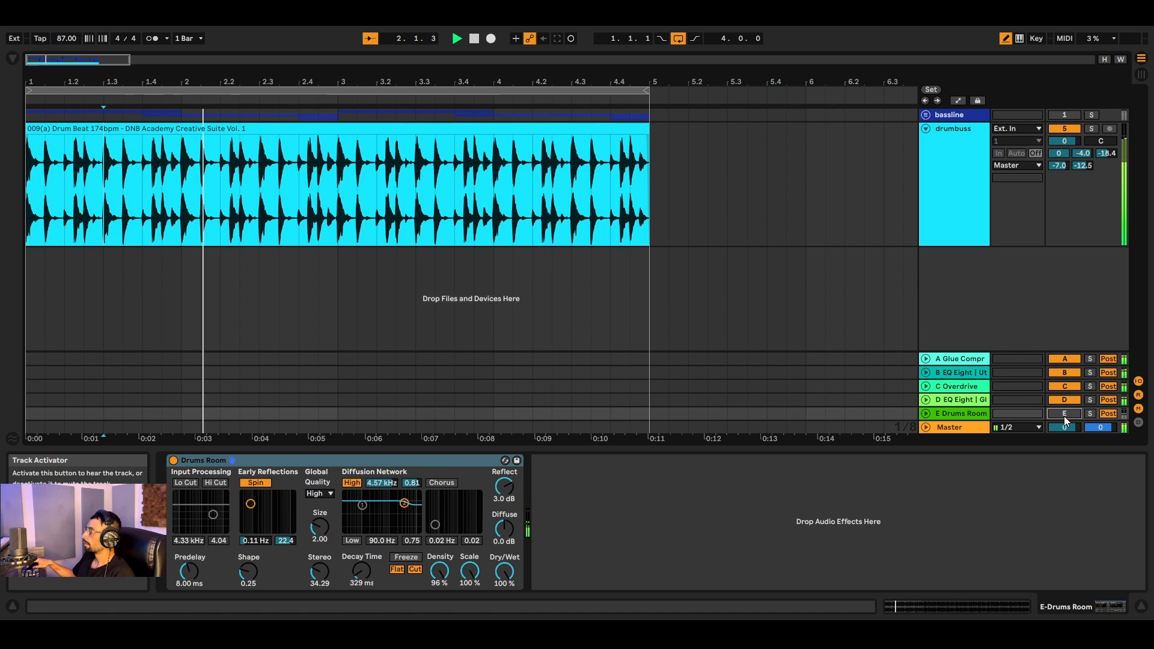
left_click(1065, 414)
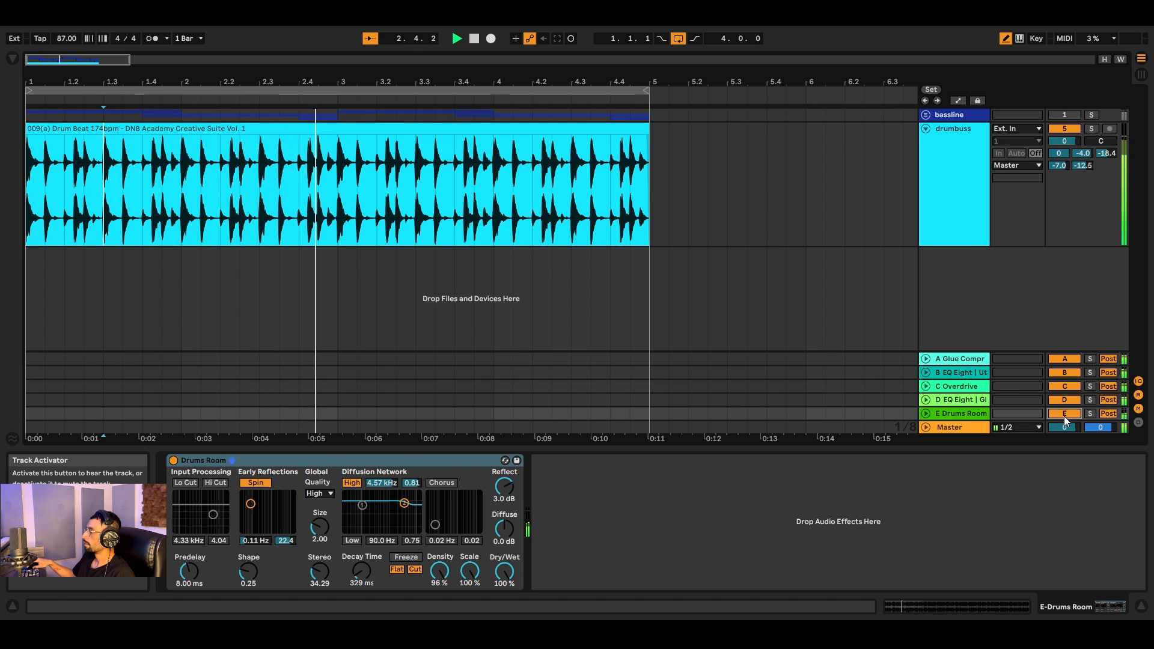
left_click(1065, 415)
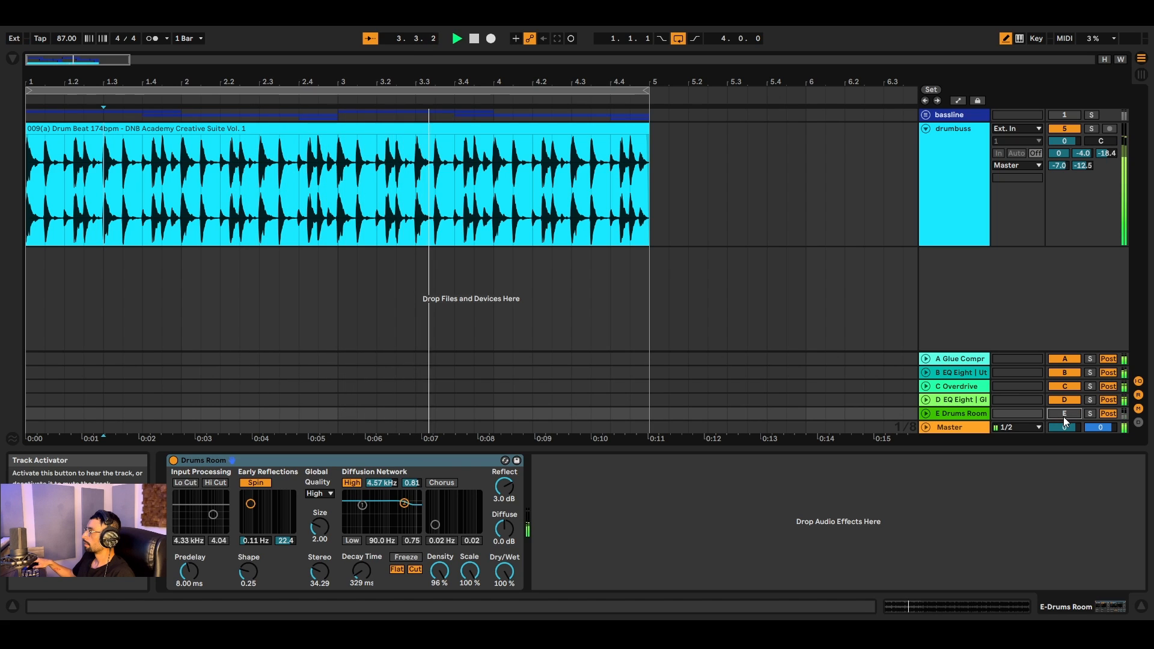
left_click(1065, 415)
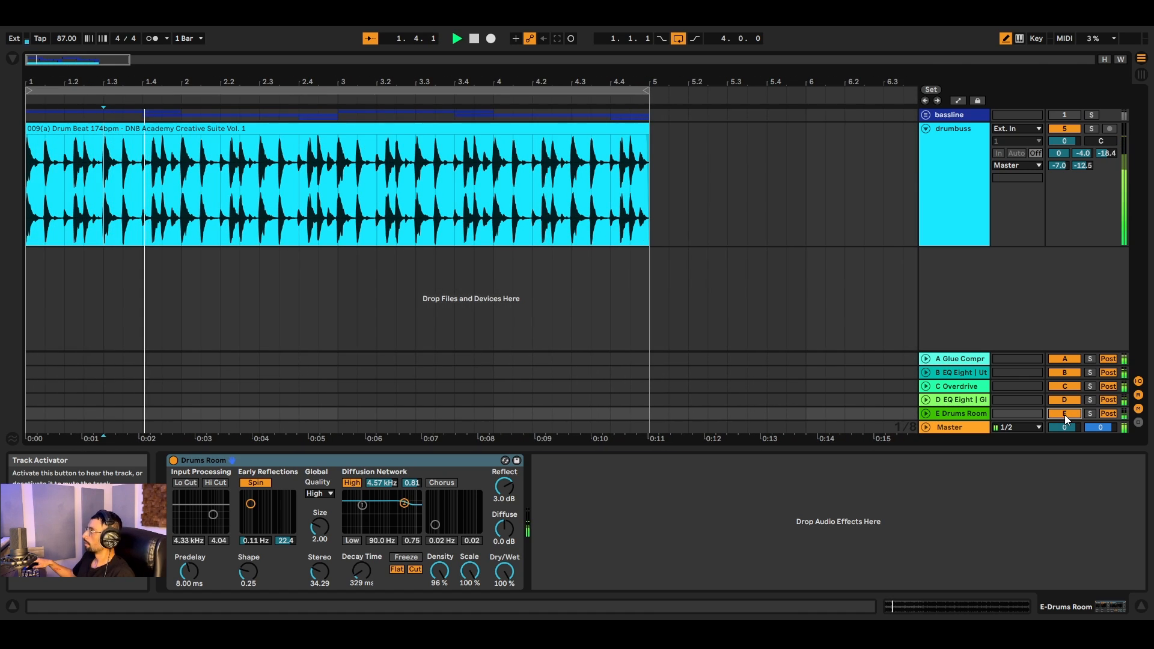
key("space")
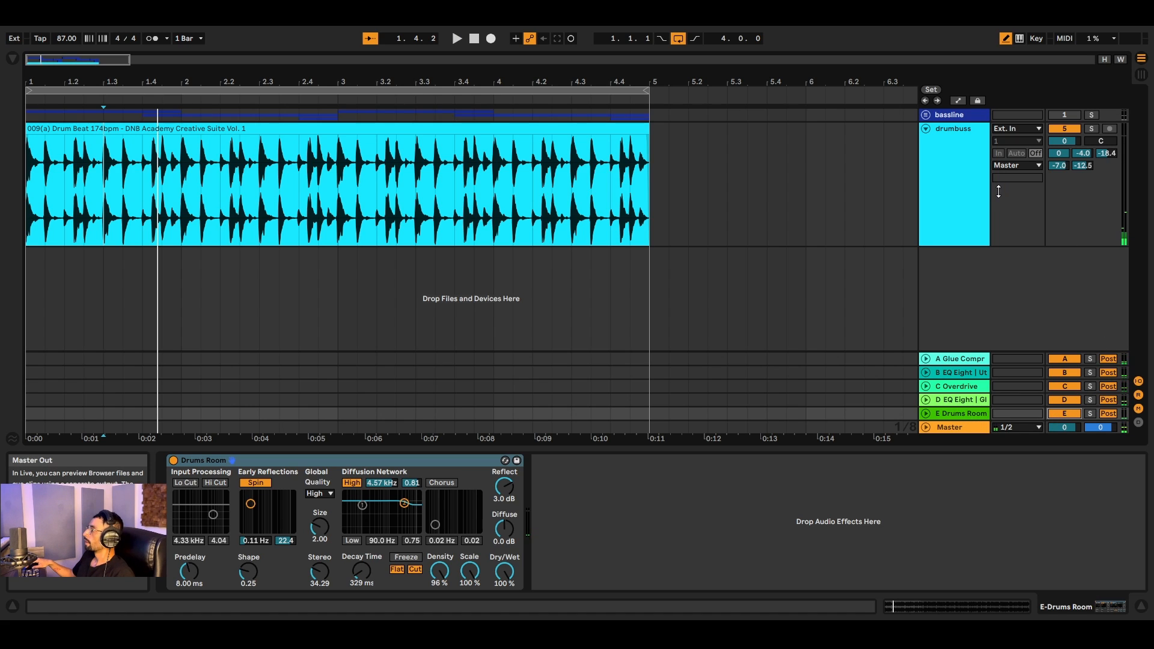
Switch to the Session View mixer and show return A's Glue Compressor while playing the loop.
key("Tab")
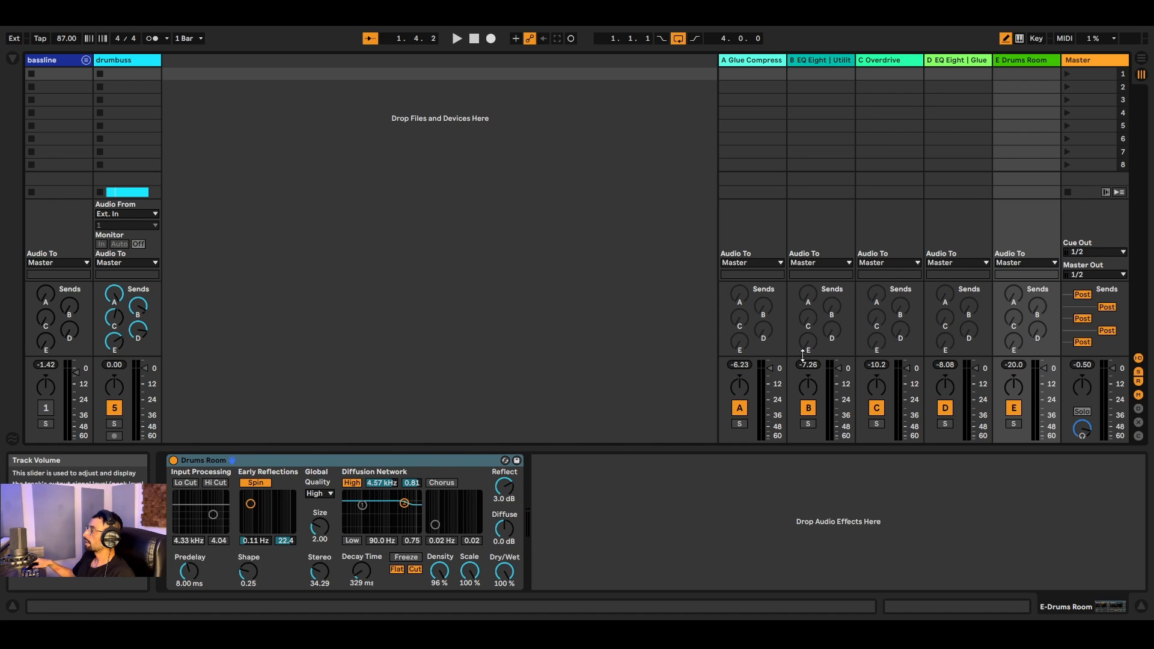
left_click(766, 60)
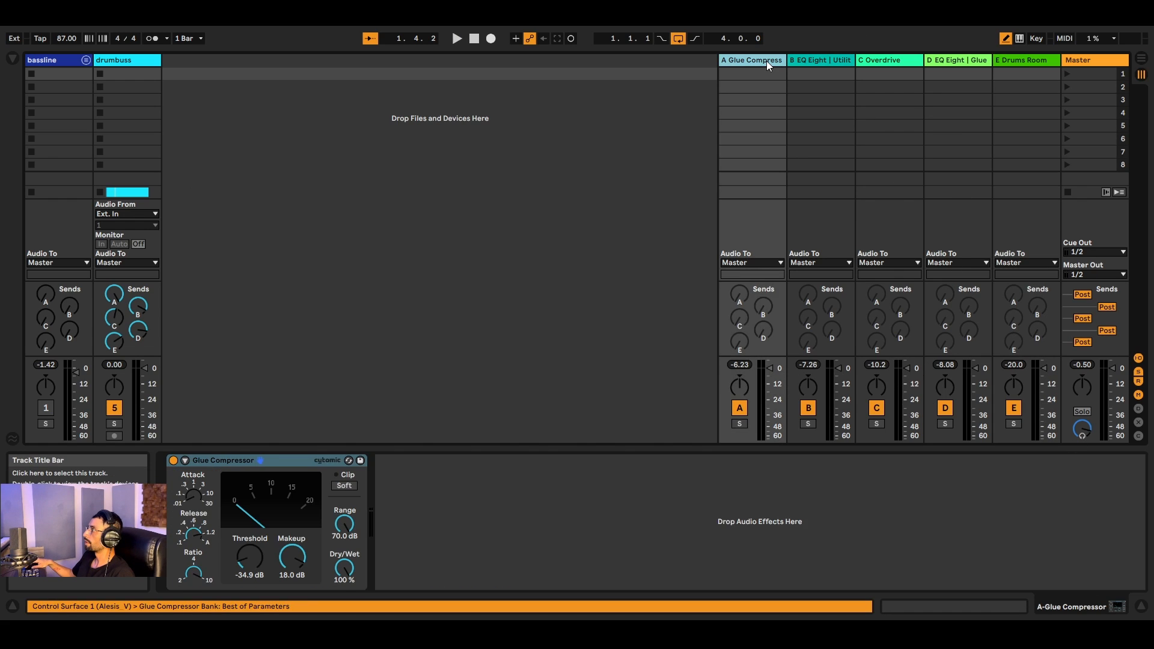
key("space")
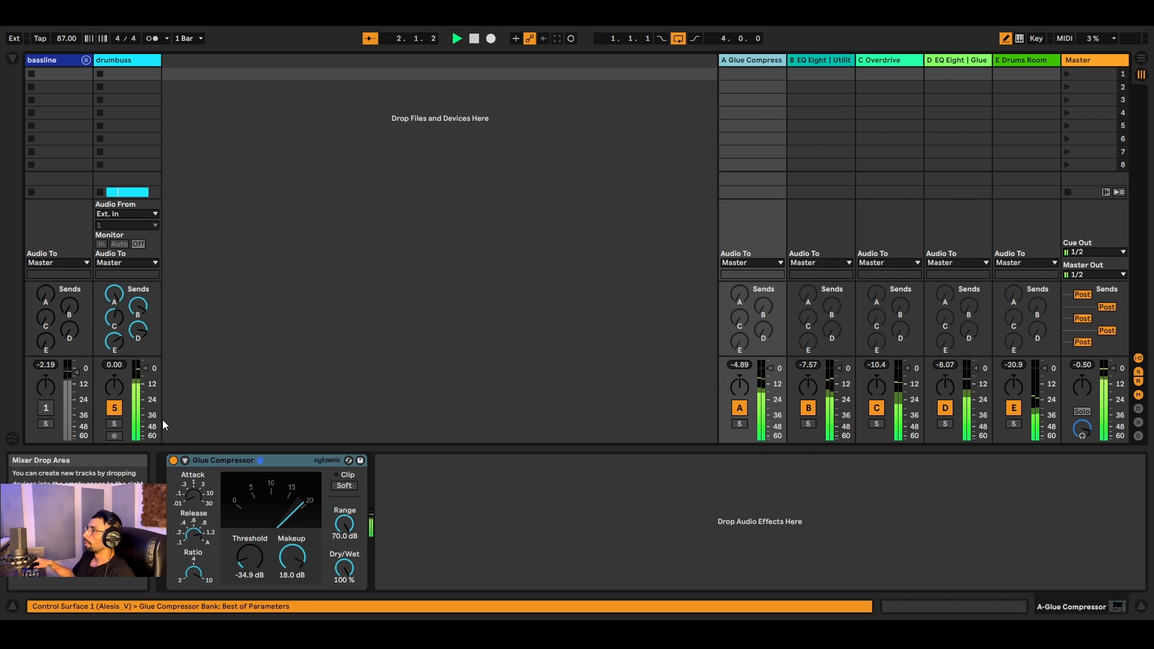
Raise the drumbuss track's send C to the Overdrive return to -7.0 dB and audition the loop.
key("space")
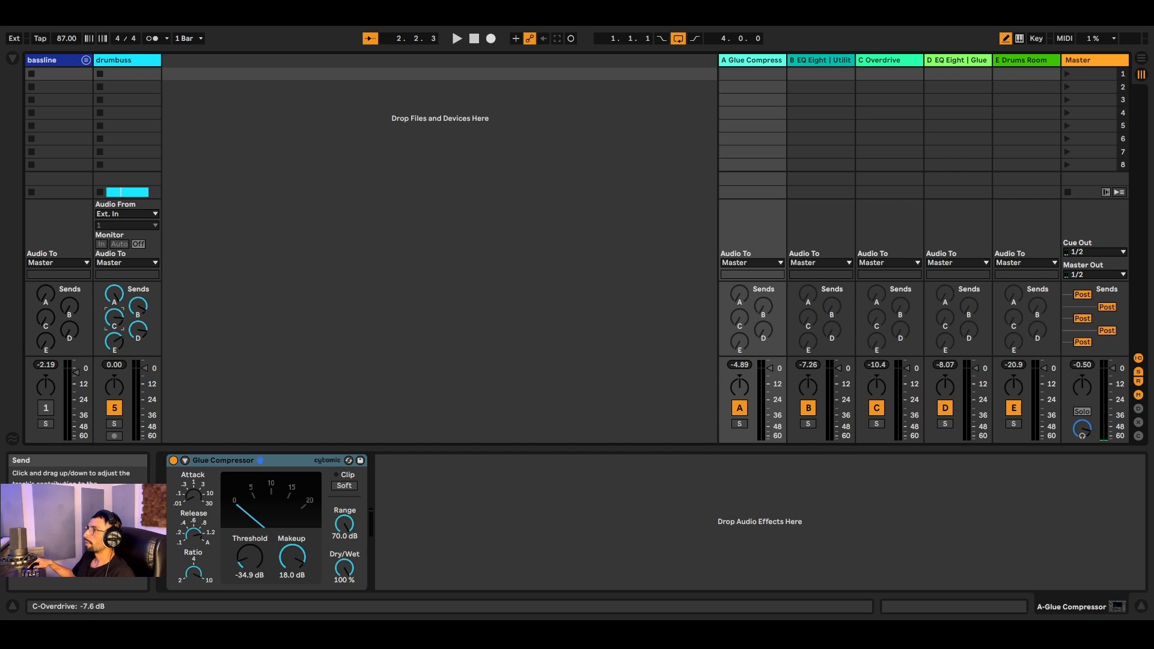
key("space")
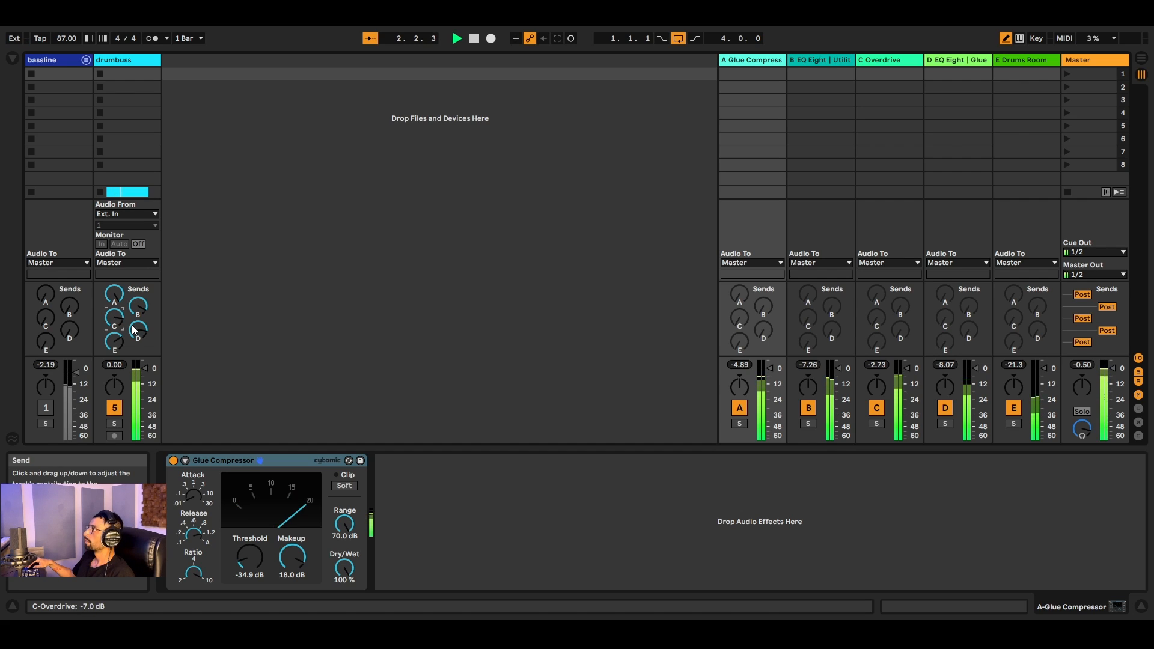
key("space")
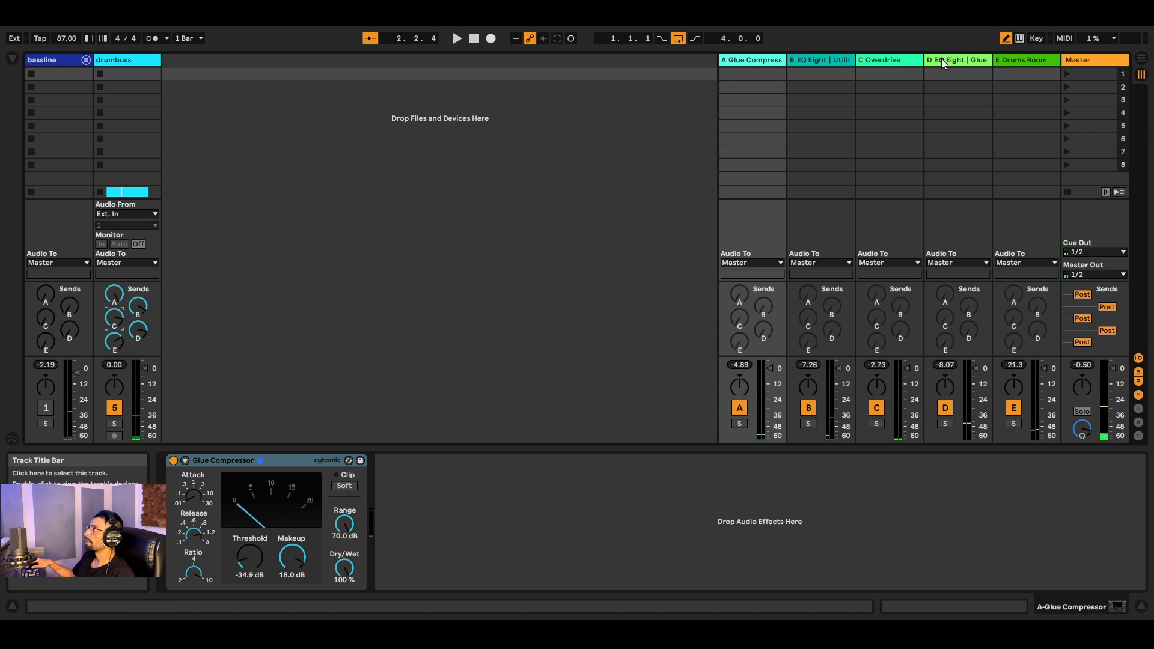
key("space")
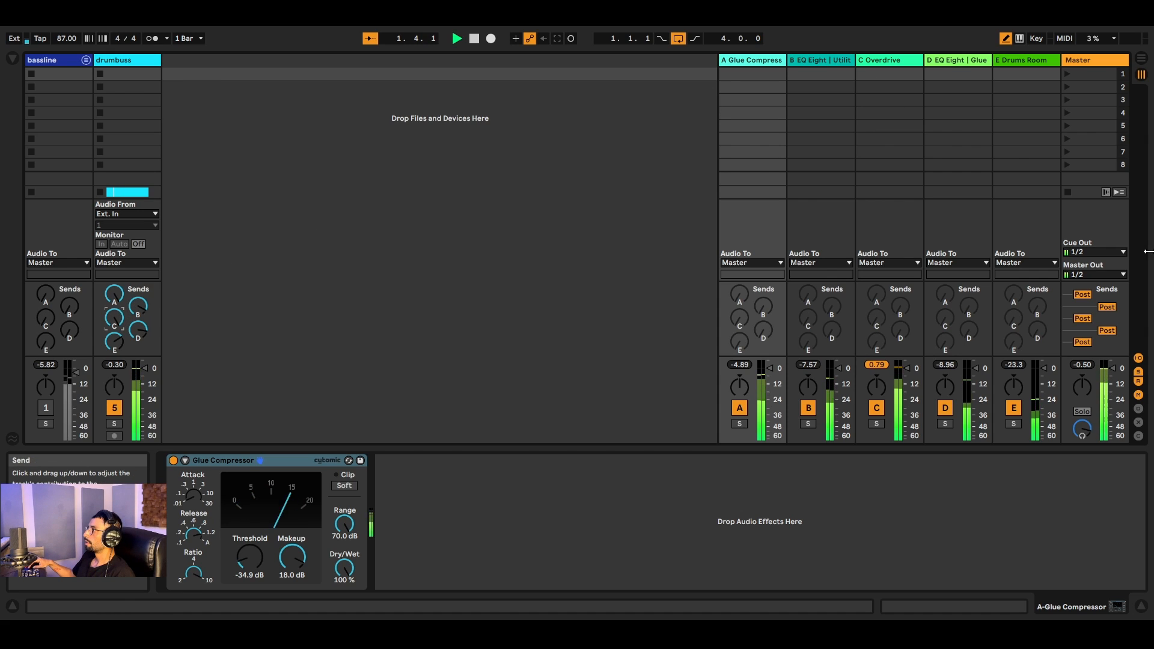
Lower the C Overdrive return track's volume to -15.0 dB while auditioning the loop.
left_click(901, 61)
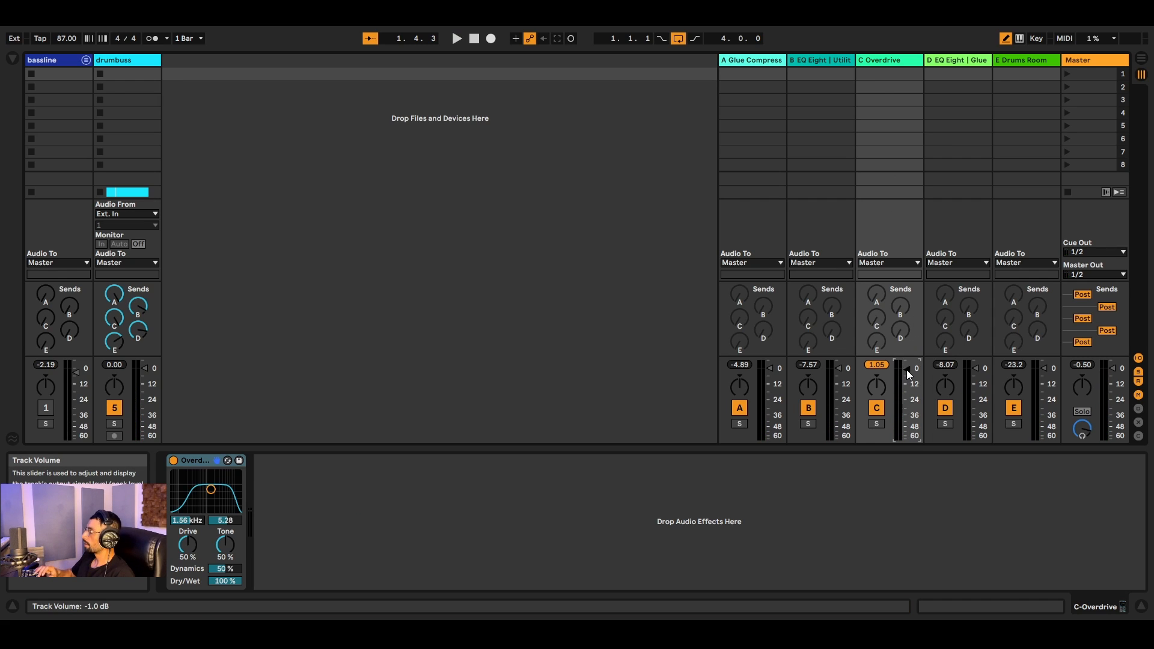
key("space")
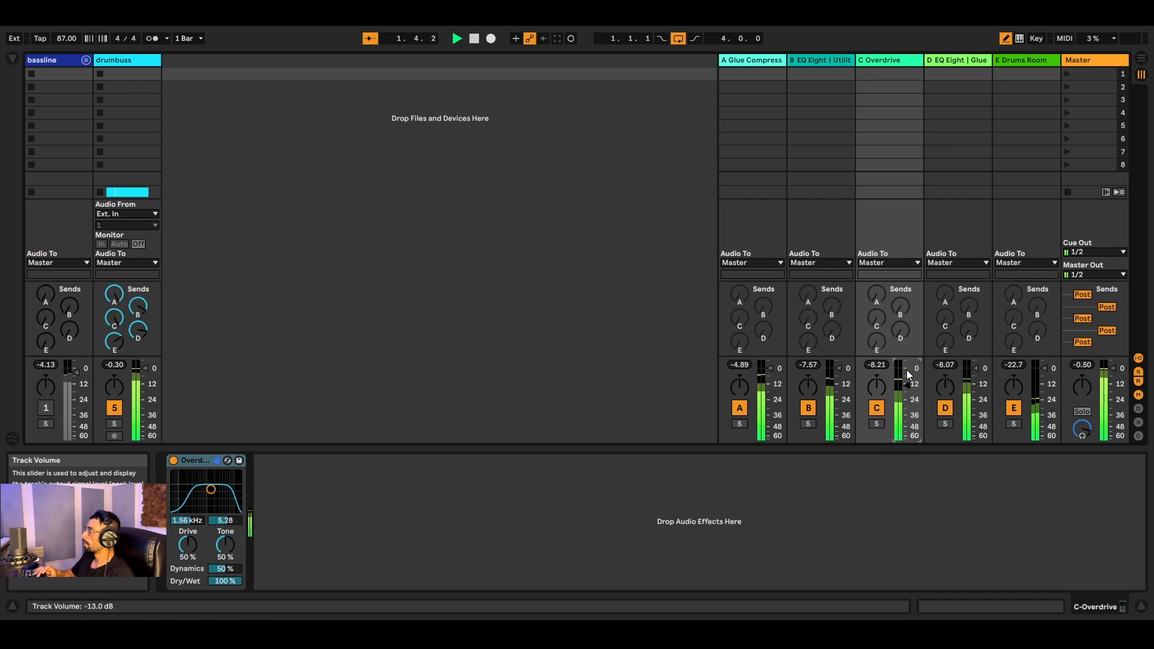
scroll(906, 370, "down", 3)
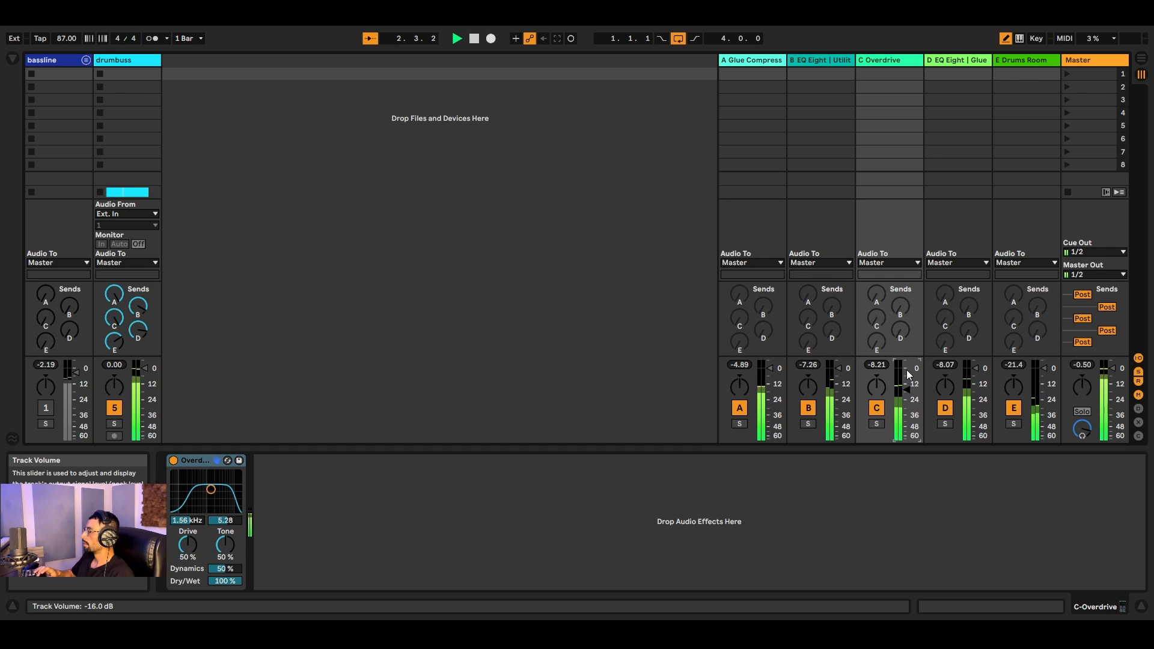
scroll(907, 370, "down", 1)
key("space")
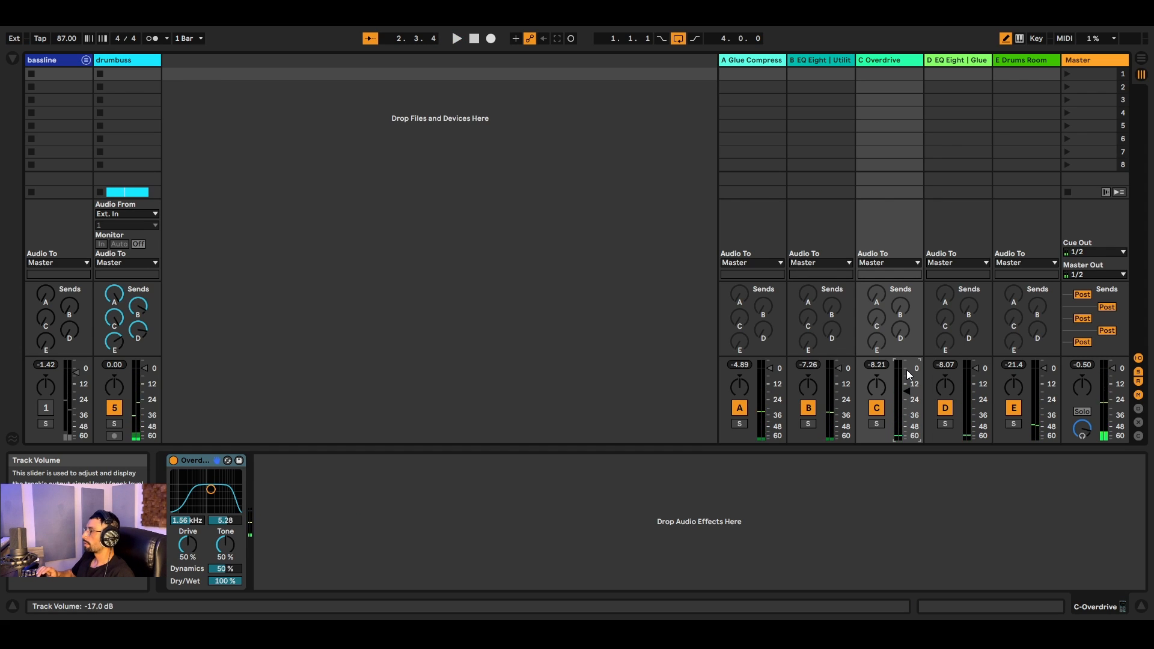
key("space")
scroll(906, 369, "up", 1)
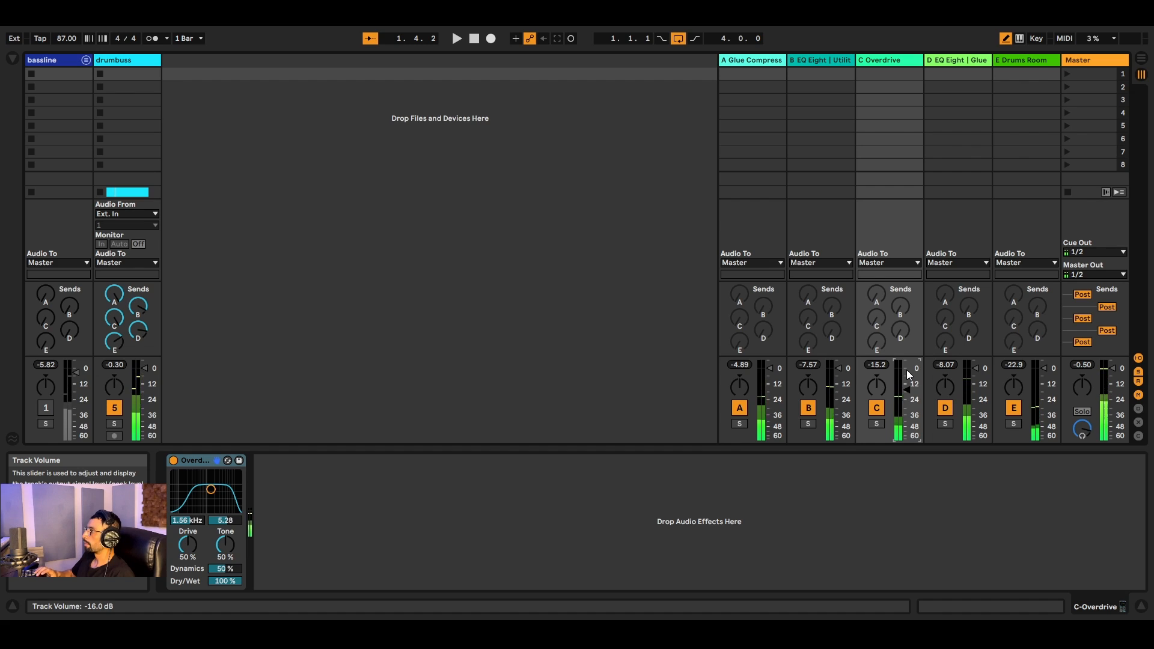
scroll(906, 370, "up", 2)
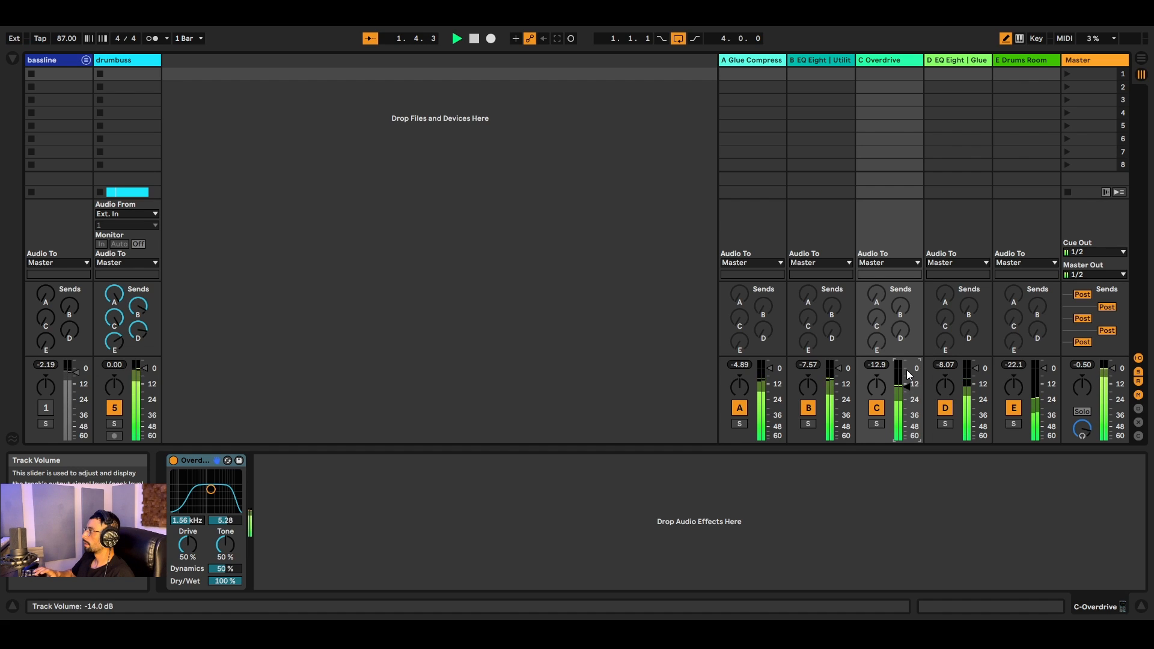
scroll(906, 370, "down", 1)
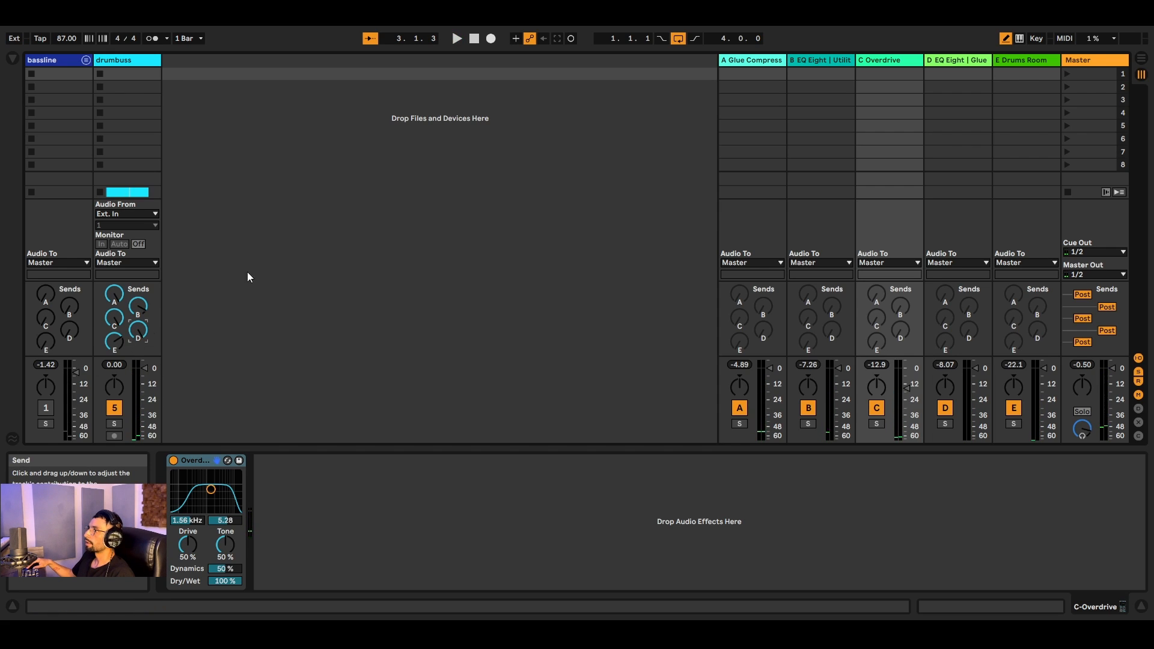
Lower return D's volume to -8.0 dB while the loop plays and show the E Drums Room return's reverb device.
left_click(951, 61)
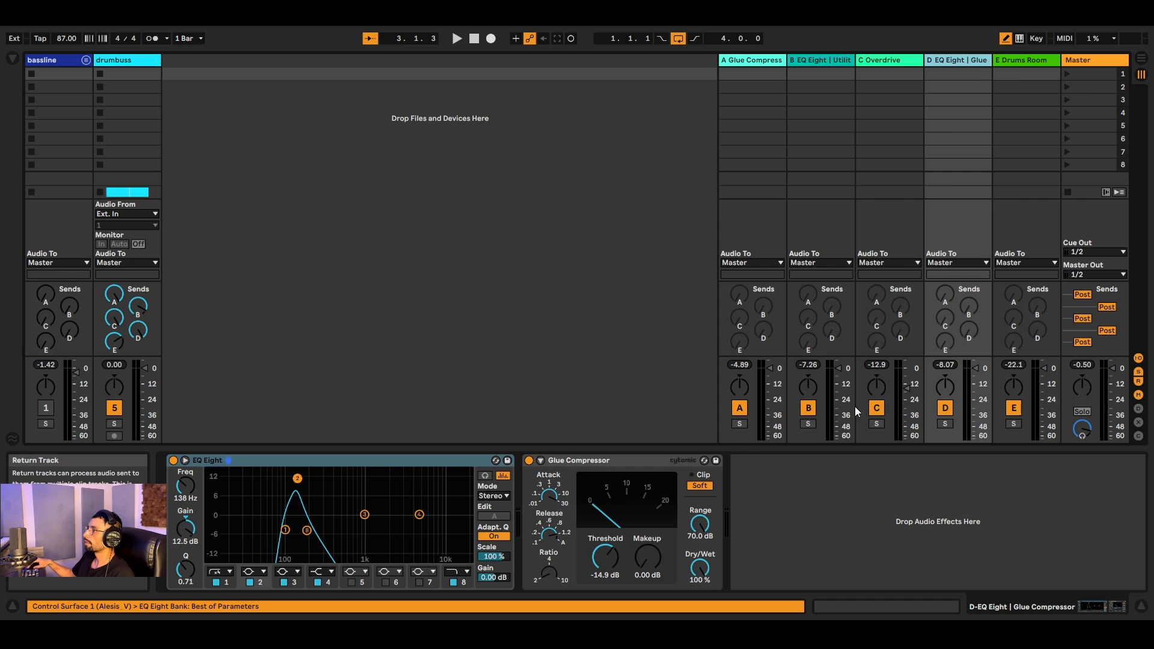
key("space")
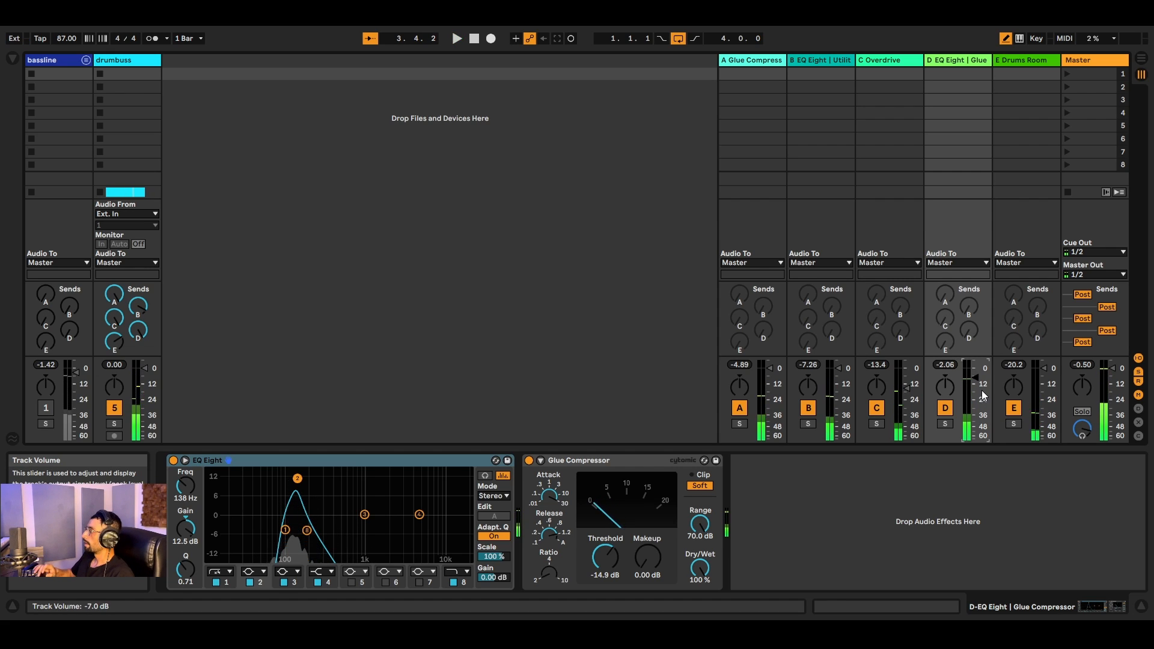
key("space")
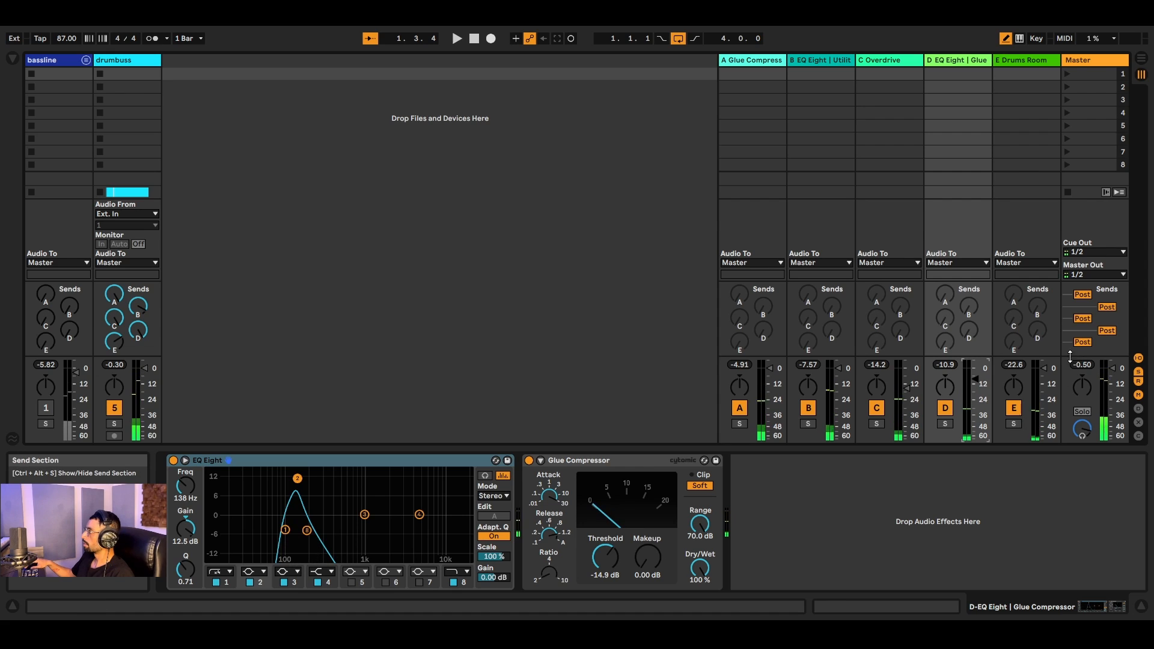
key("space")
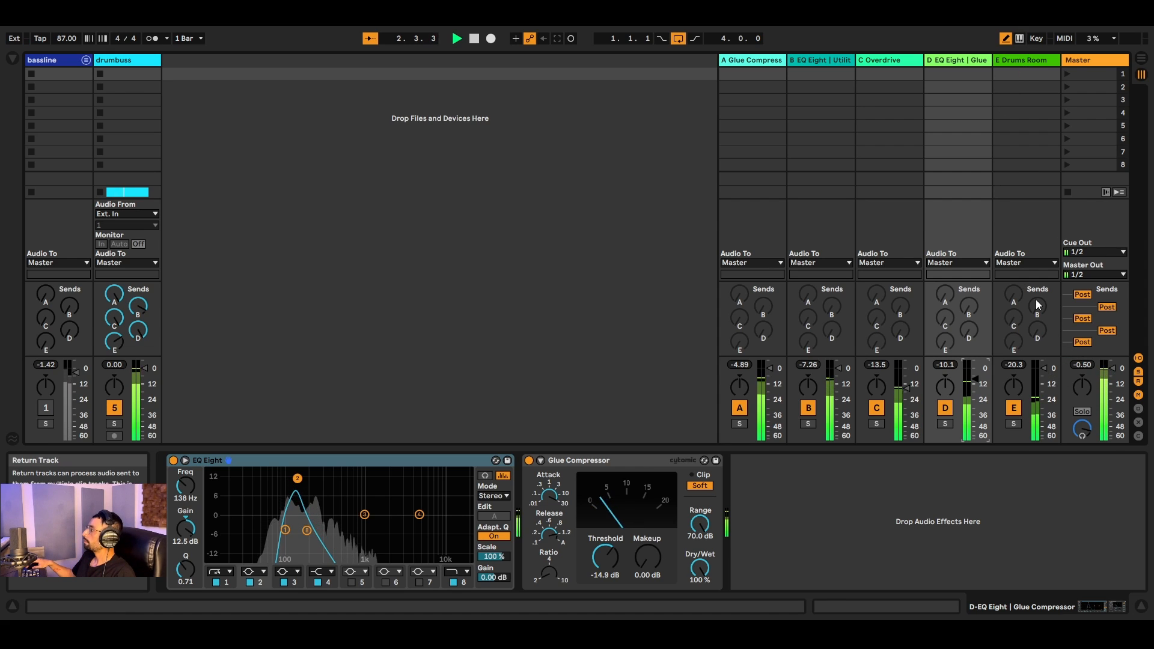
left_click(1030, 59)
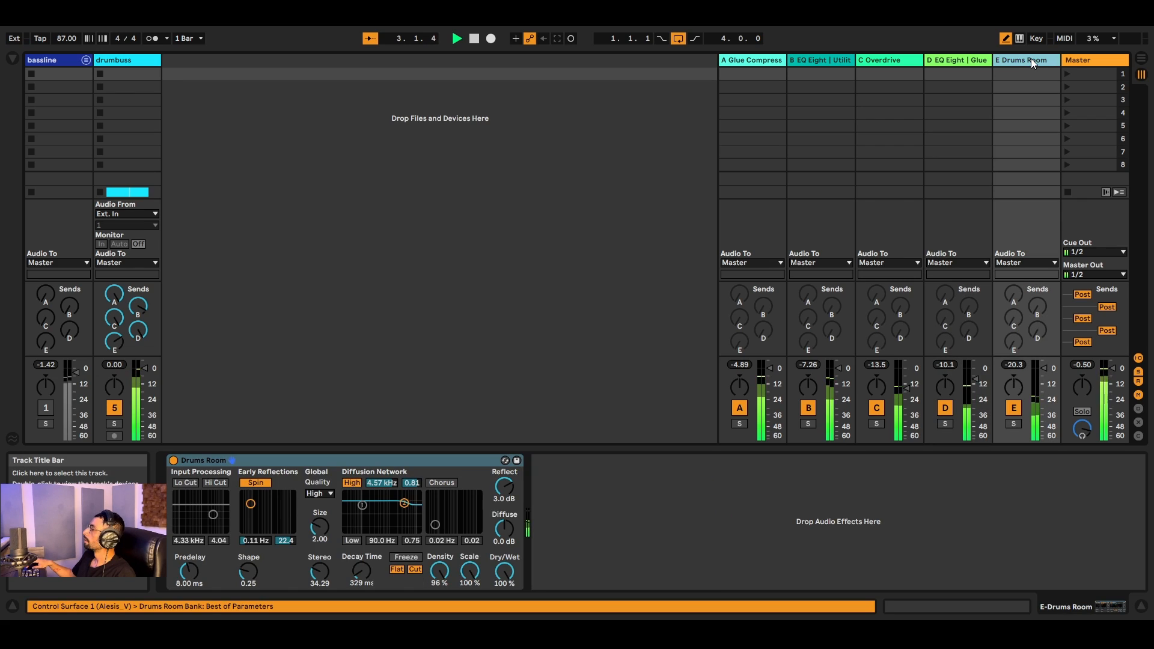
key("space")
Turn on the EQ Eight on the Master track and audition the loop through it.
left_click(1091, 58)
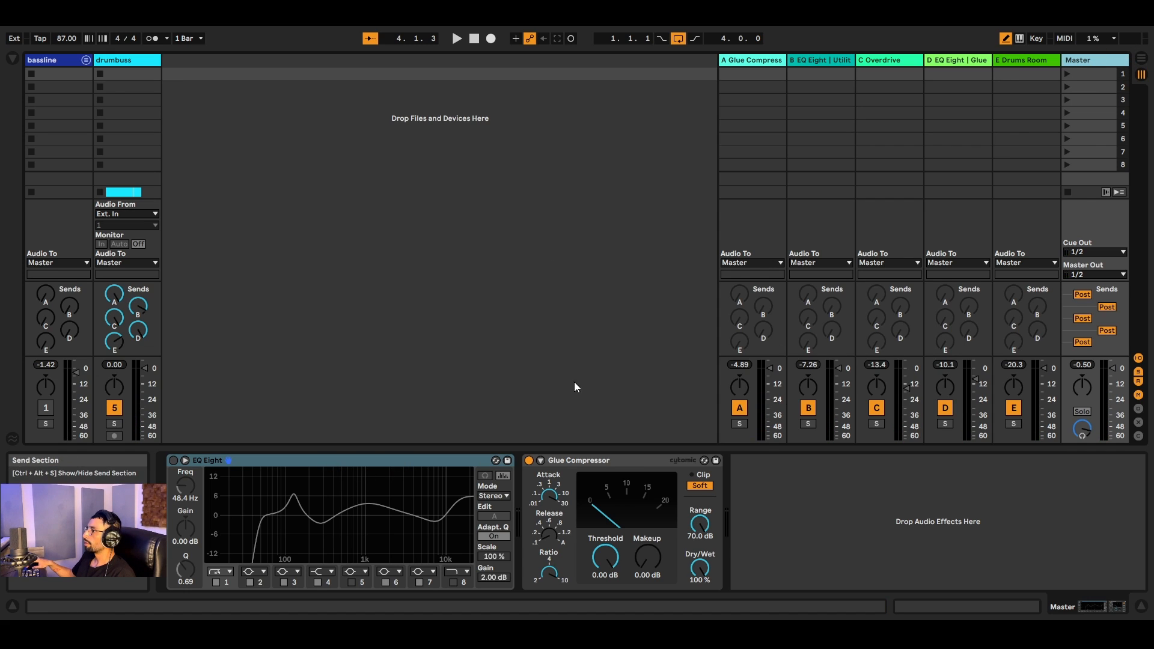
left_click(173, 460)
key("space")
key("space")
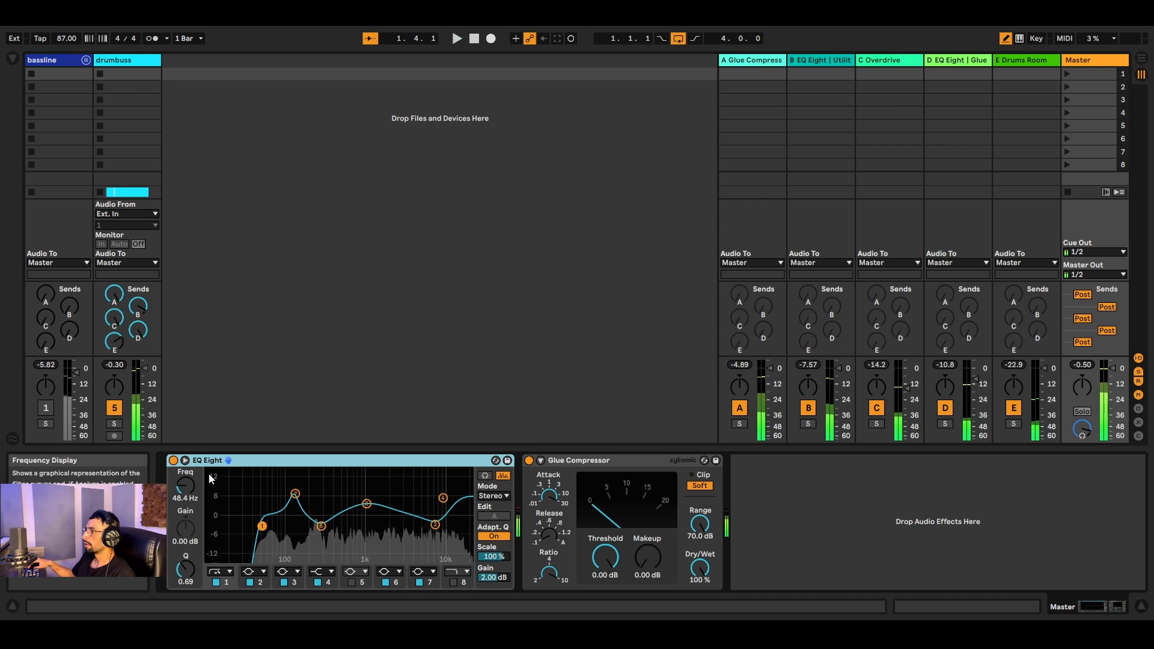
Reshape the Master EQ Eight by setting the low cut to 46.4 Hz with Q 0.49 and softening the low and mid boosts.
left_click_drag(262, 526, 264, 531)
left_click_drag(295, 494, 261, 528)
key("space")
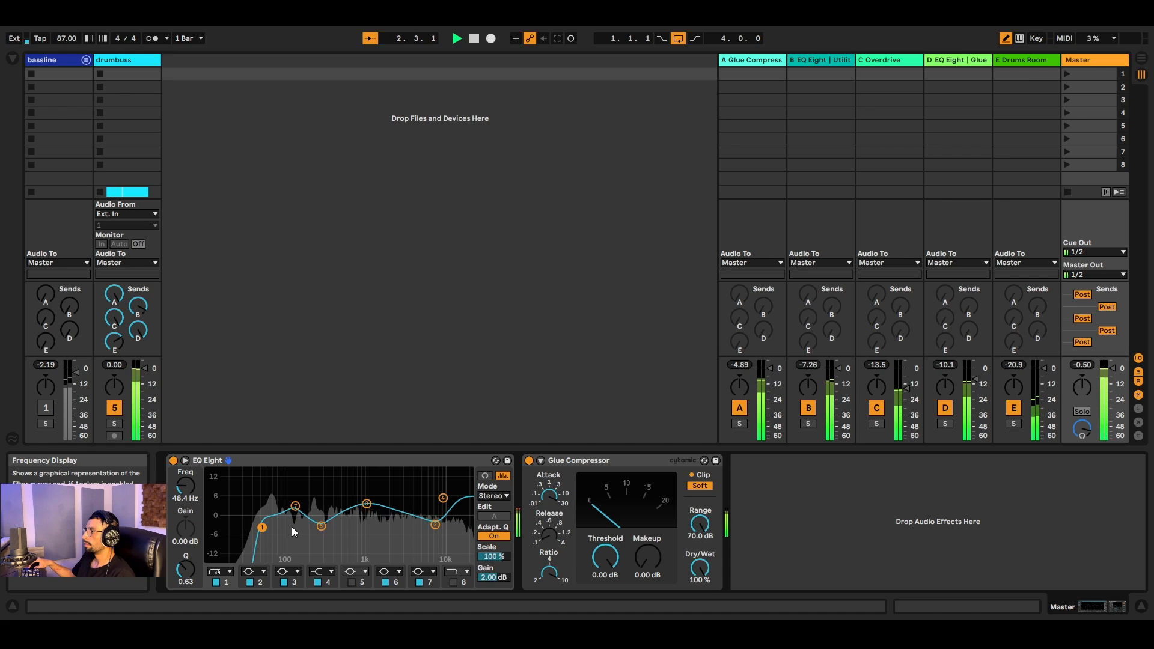
left_click_drag(367, 503, 367, 510)
key("space")
key("space")
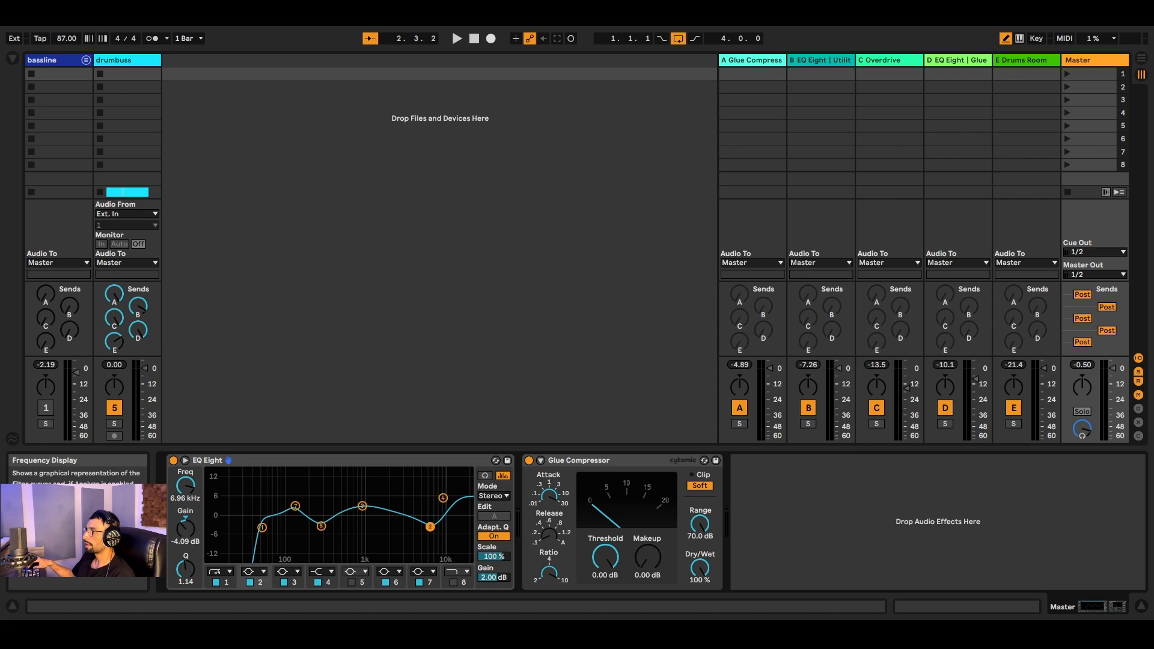
key("space")
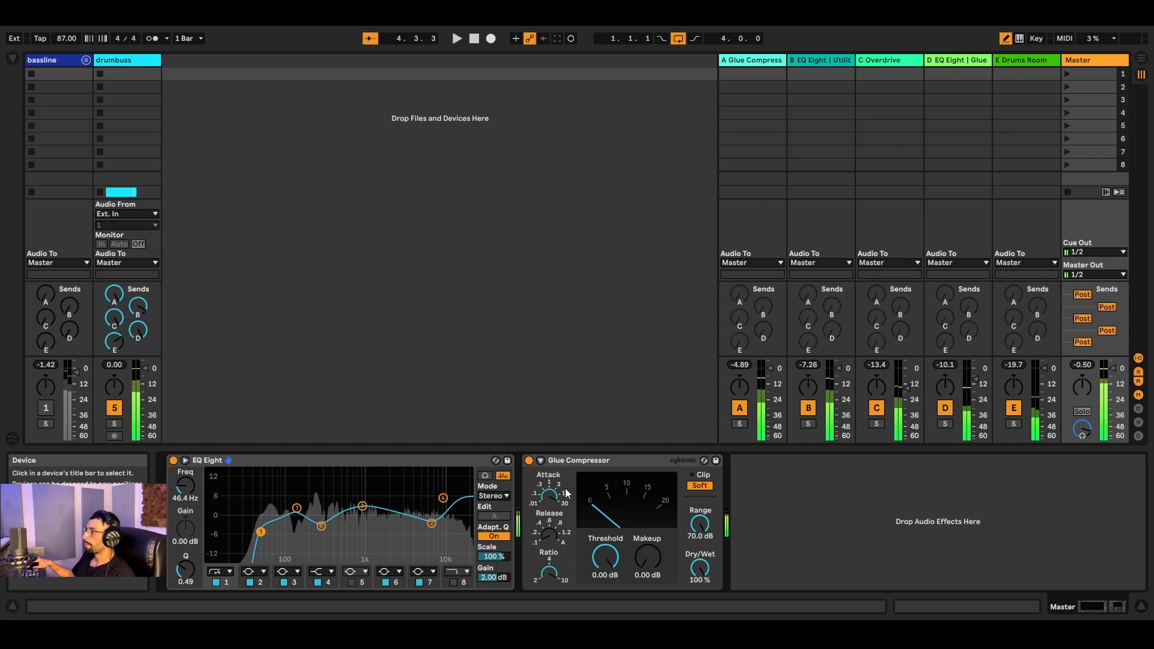
Audition the loop while examining the Master's Glue Compressor soft clipping and the EQ Eight's global gain feeding it.
left_click(582, 459)
key("space")
key("space")
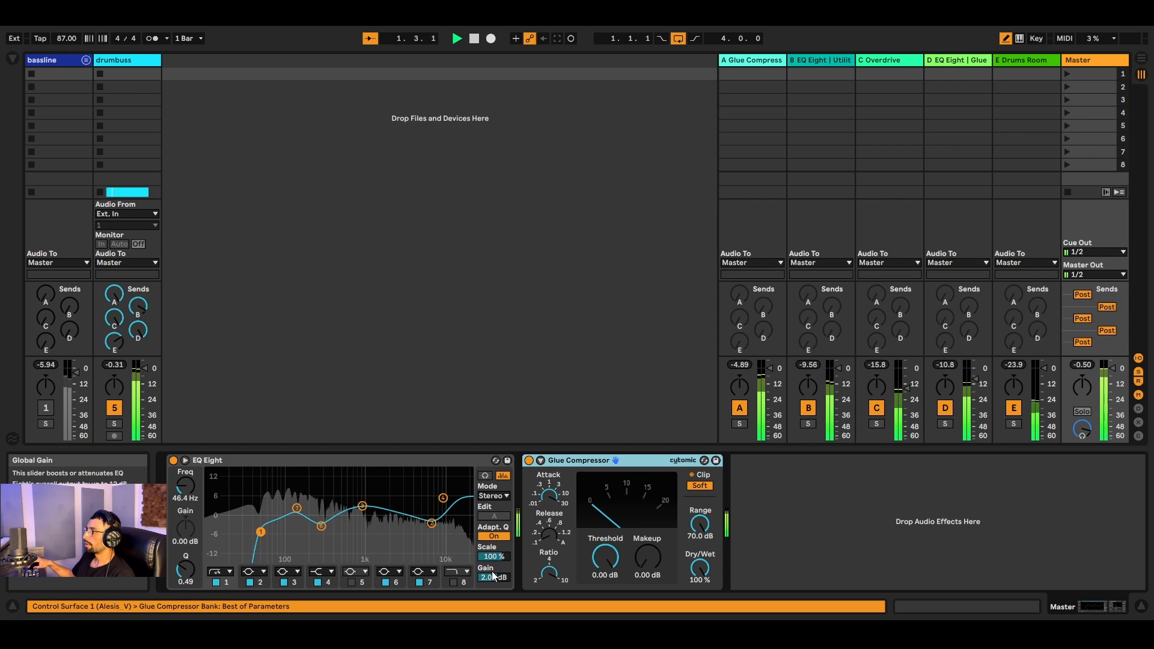
left_click(498, 580)
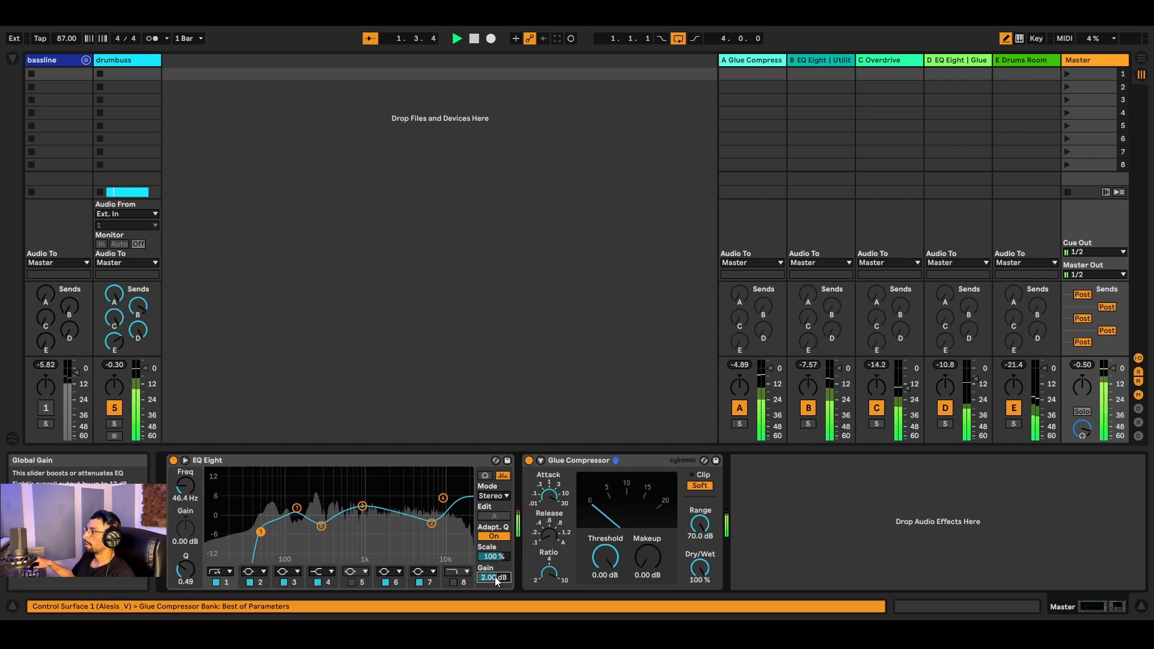
left_click(599, 461)
key("space")
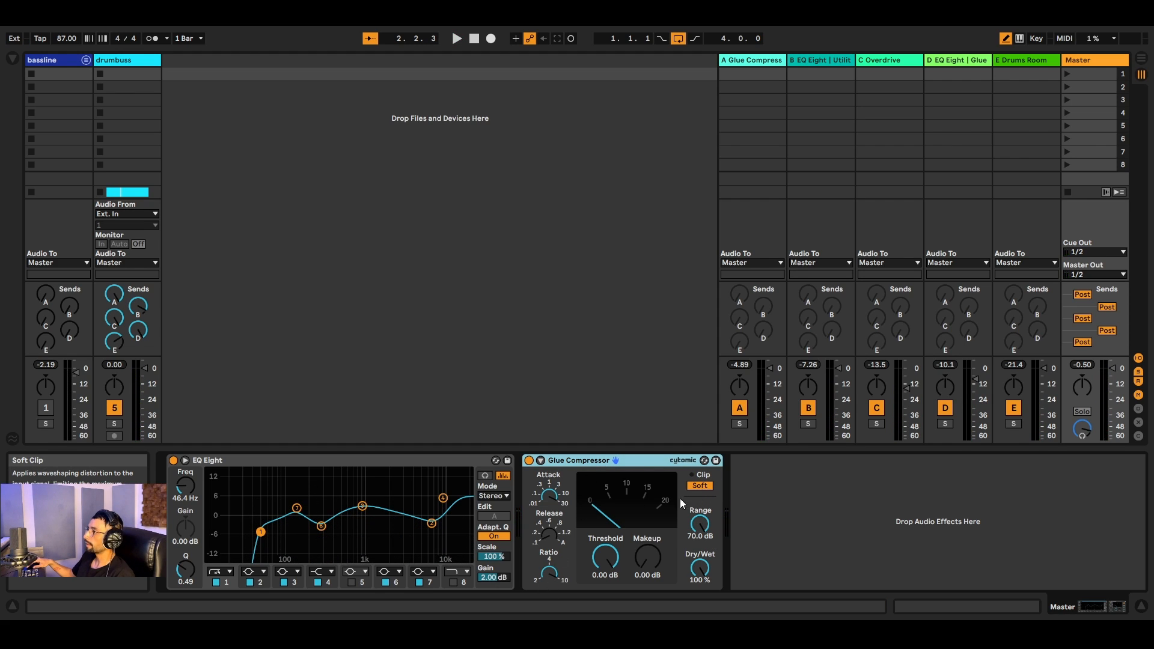
key("space")
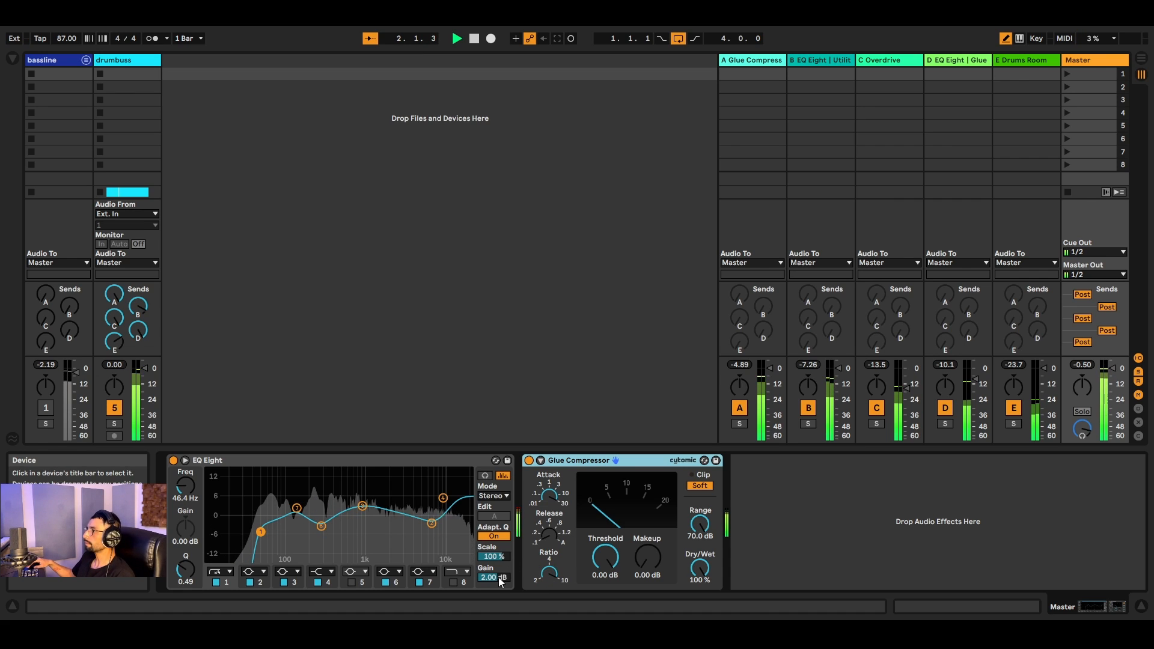
key("space")
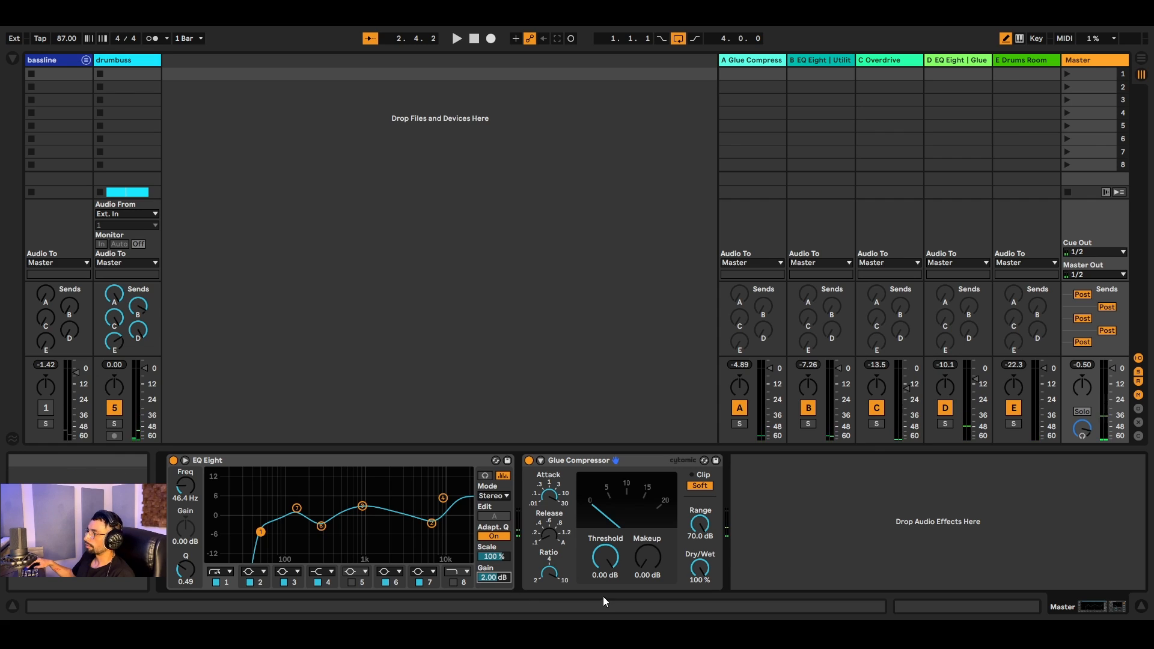
Try the Master EQ Eight's global gain at 0.00 dB during playback, and settle on 3.00 dB.
double_click(494, 578)
key("space")
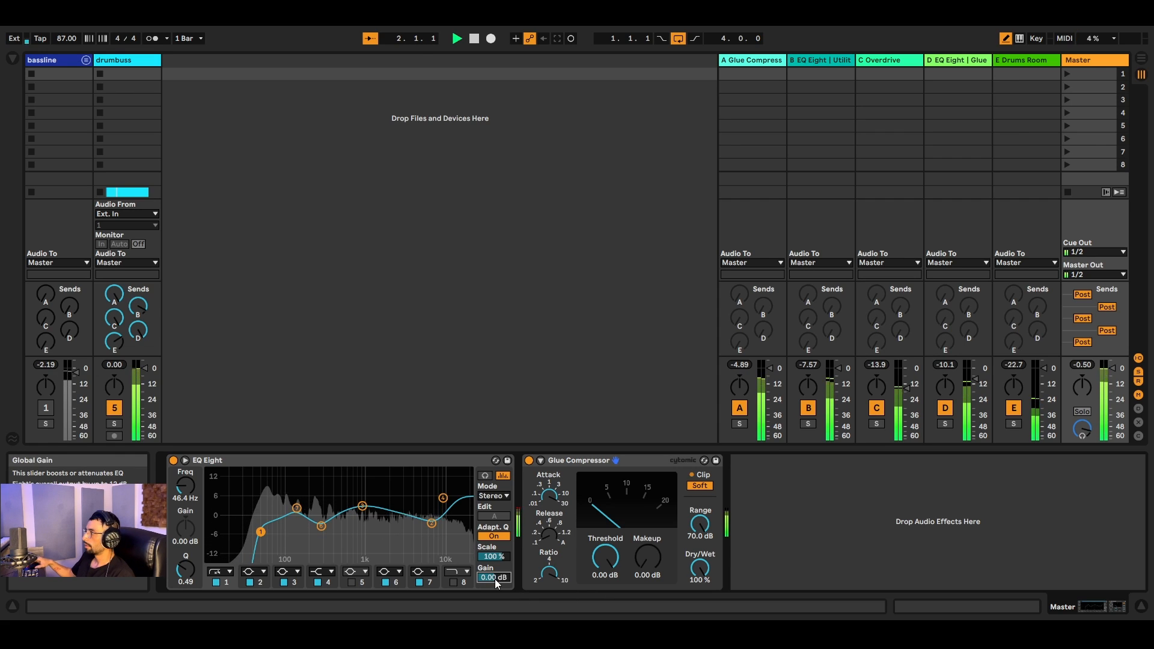
key("ctrl+z")
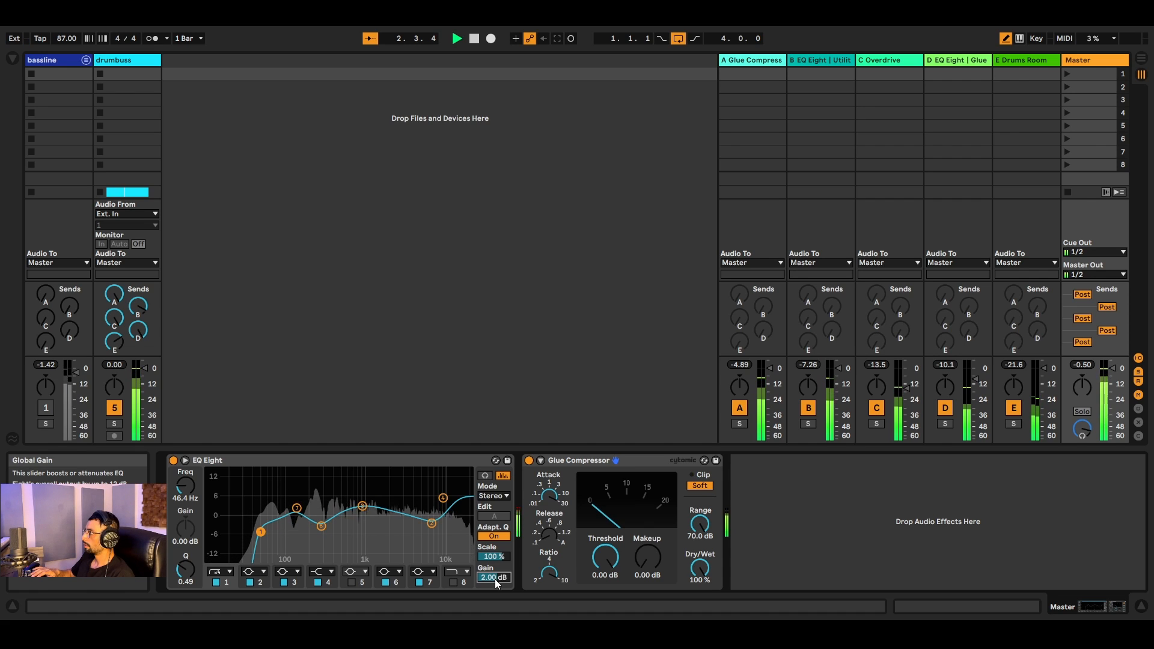
key("ctrl+z")
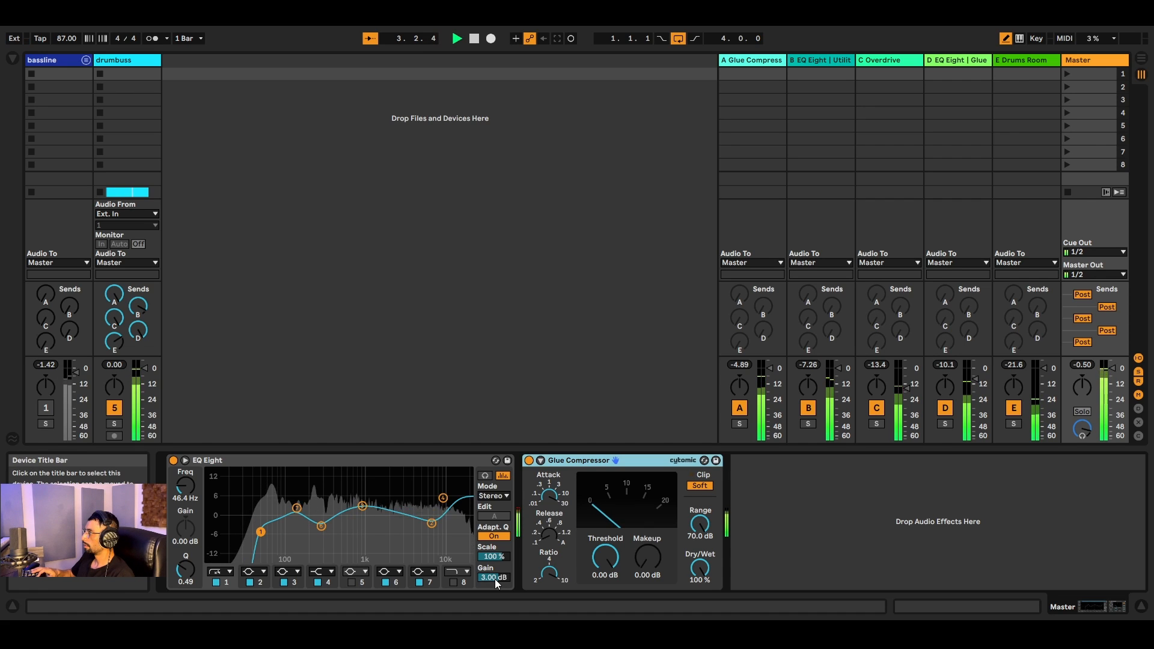
key("space")
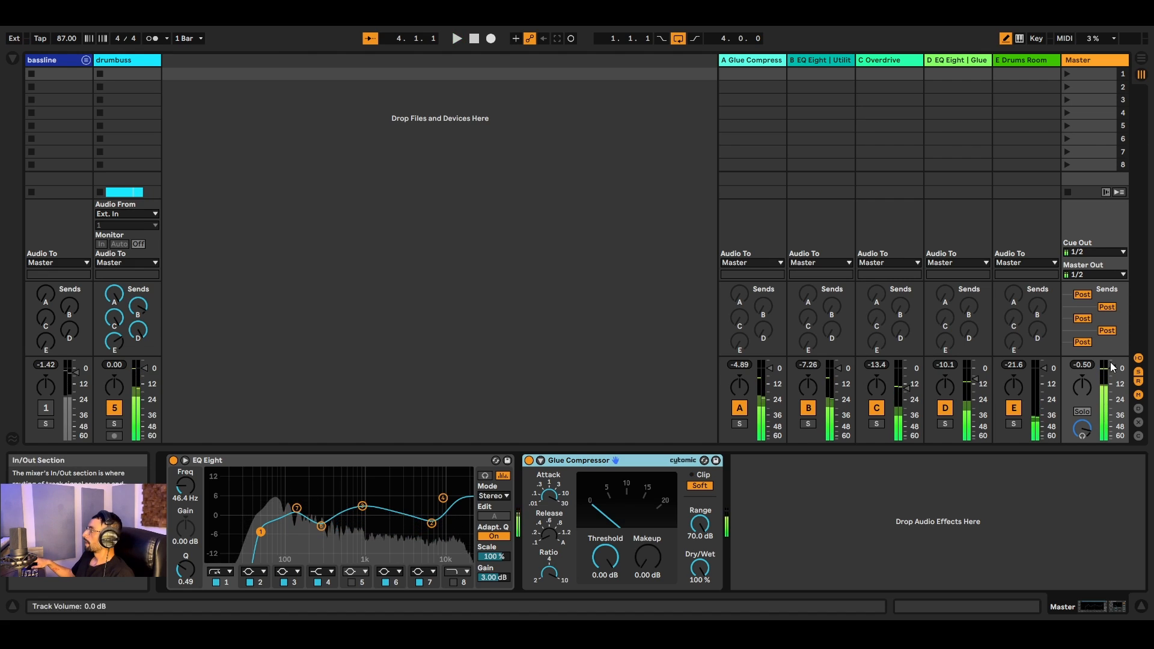
Enlarge the mixer to show tall faders with detailed level scales and check the Master level during playback.
left_click_drag(1107, 357, 1106, 251)
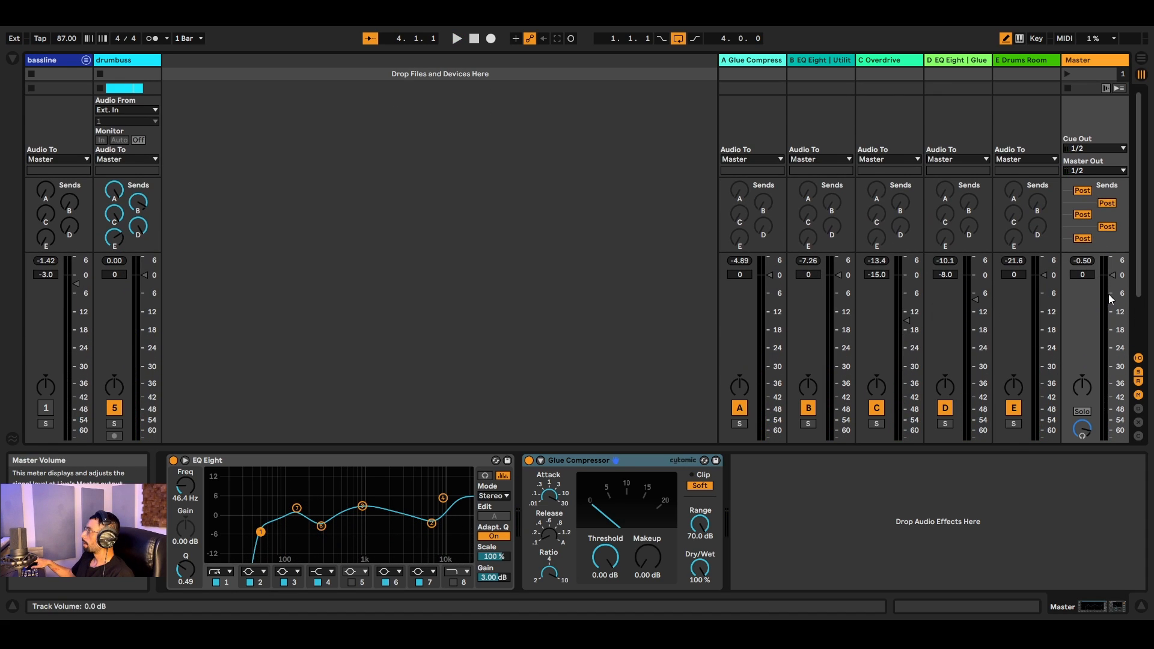
key("space")
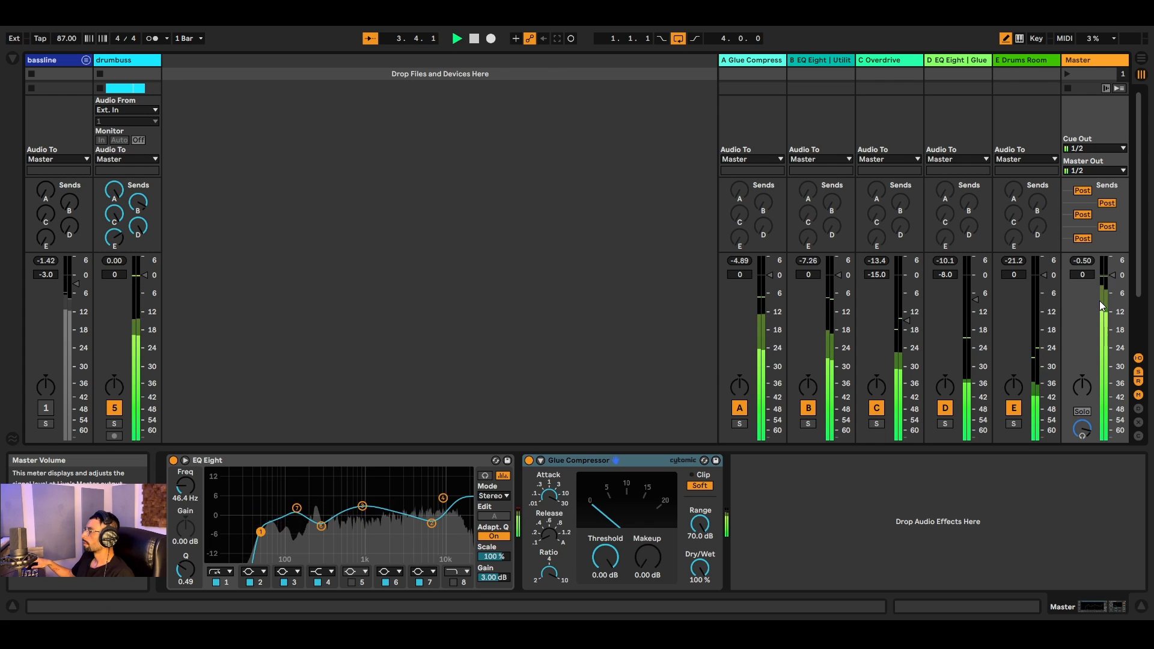
key("space")
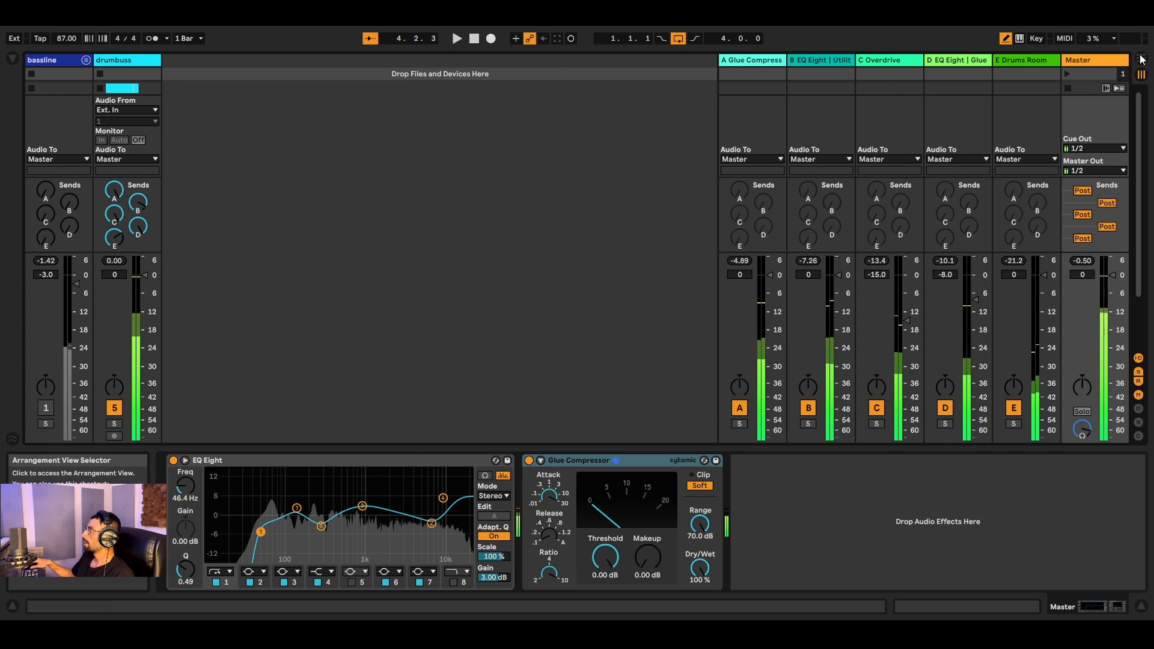
In the Arrangement View, compare the drums with all five return tracks off and on together, leaving them active and stopping playback.
key("Tab")
left_click(963, 364)
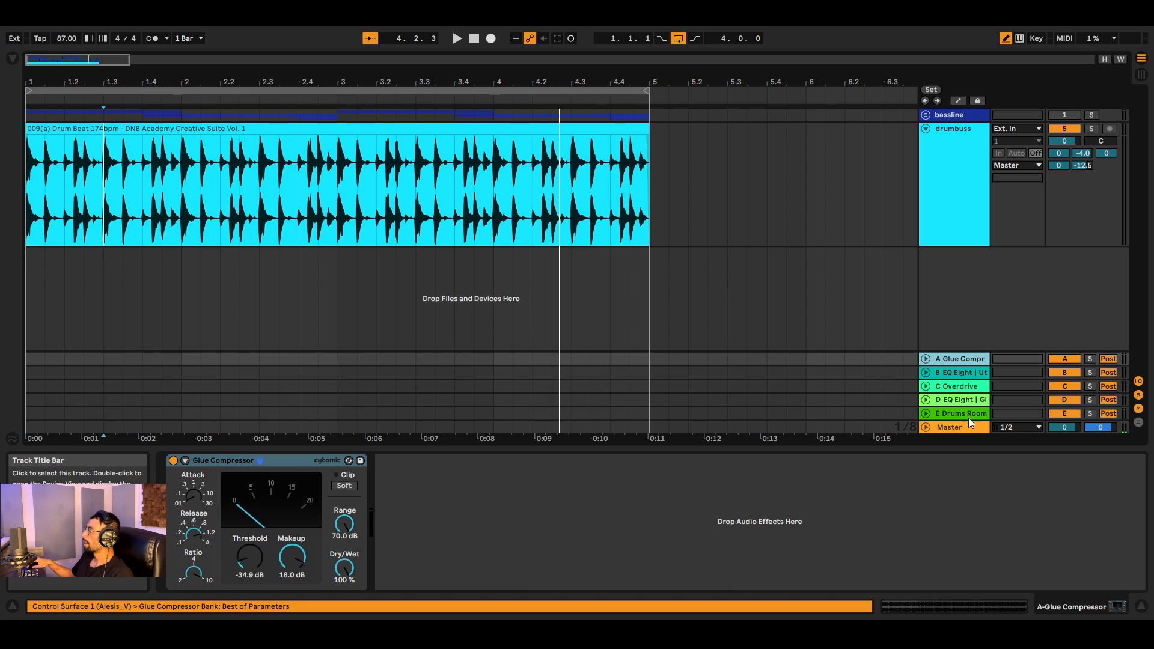
left_click(968, 412)
left_click(961, 360, "shift")
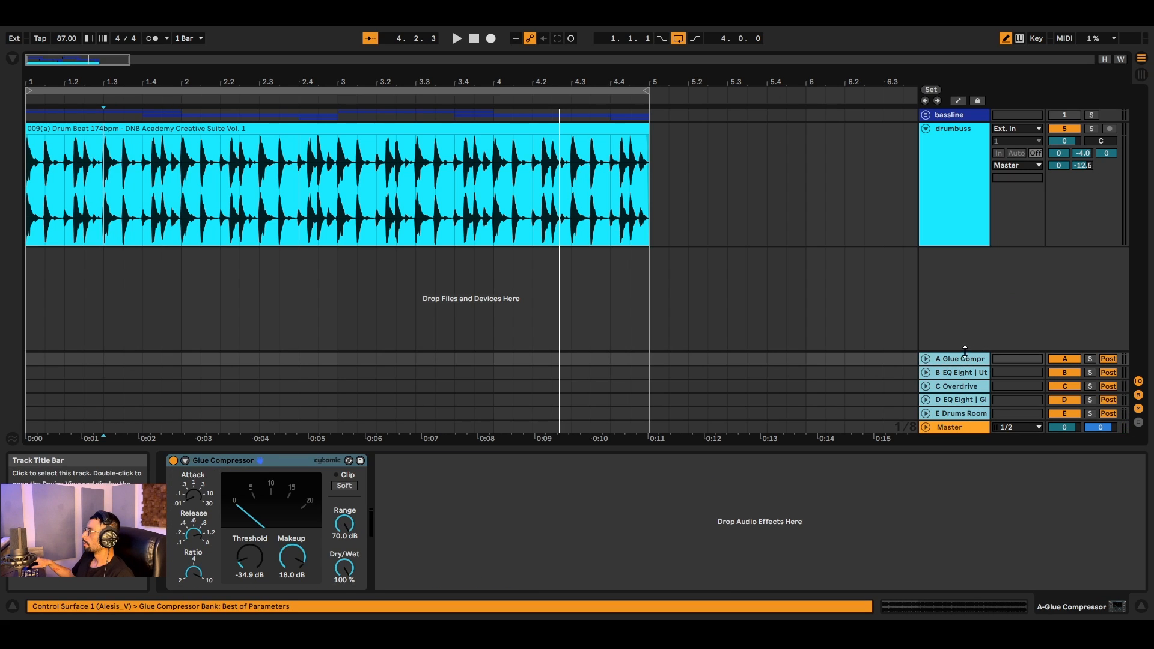
left_click(1070, 360)
key("space")
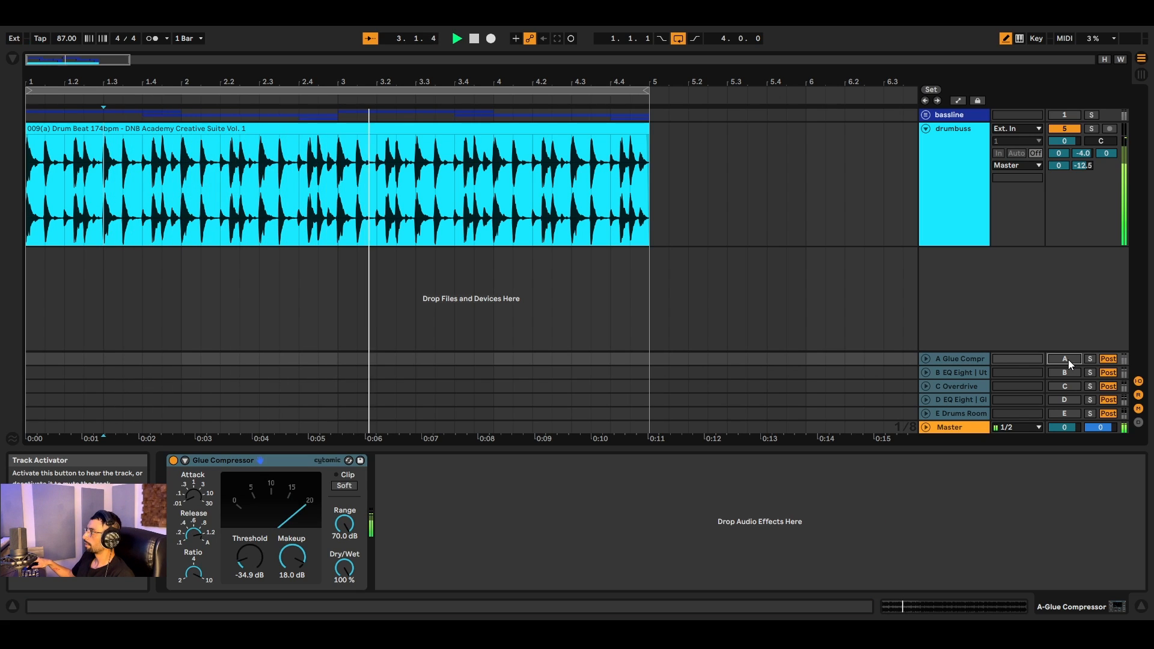
left_click(1068, 360)
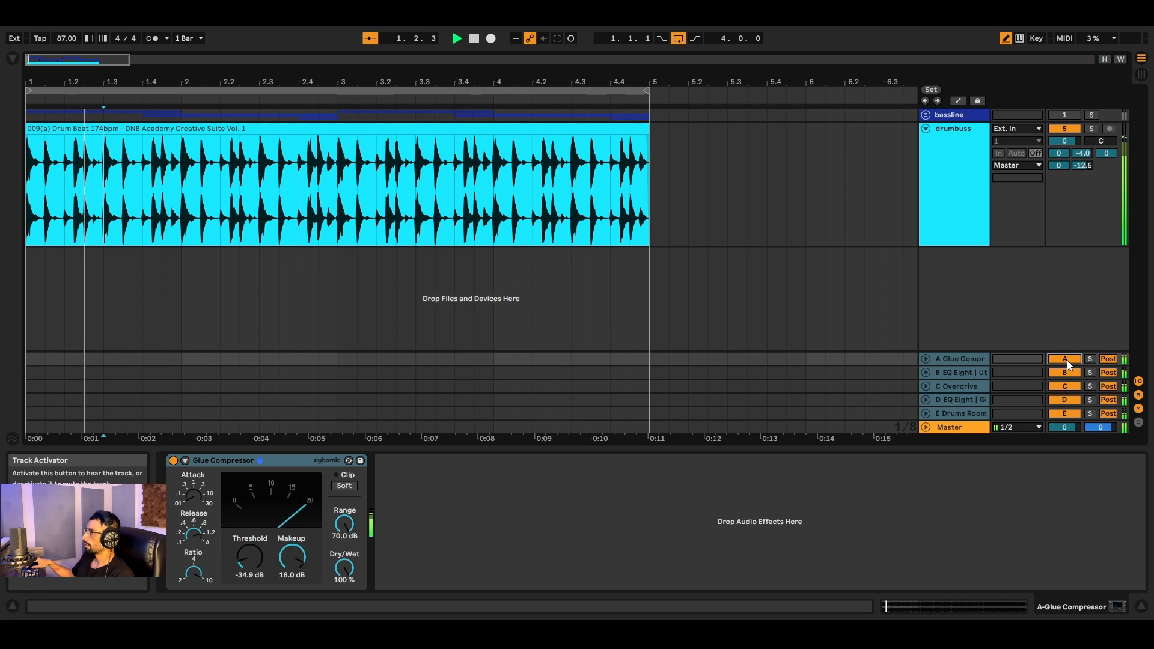
key("space")
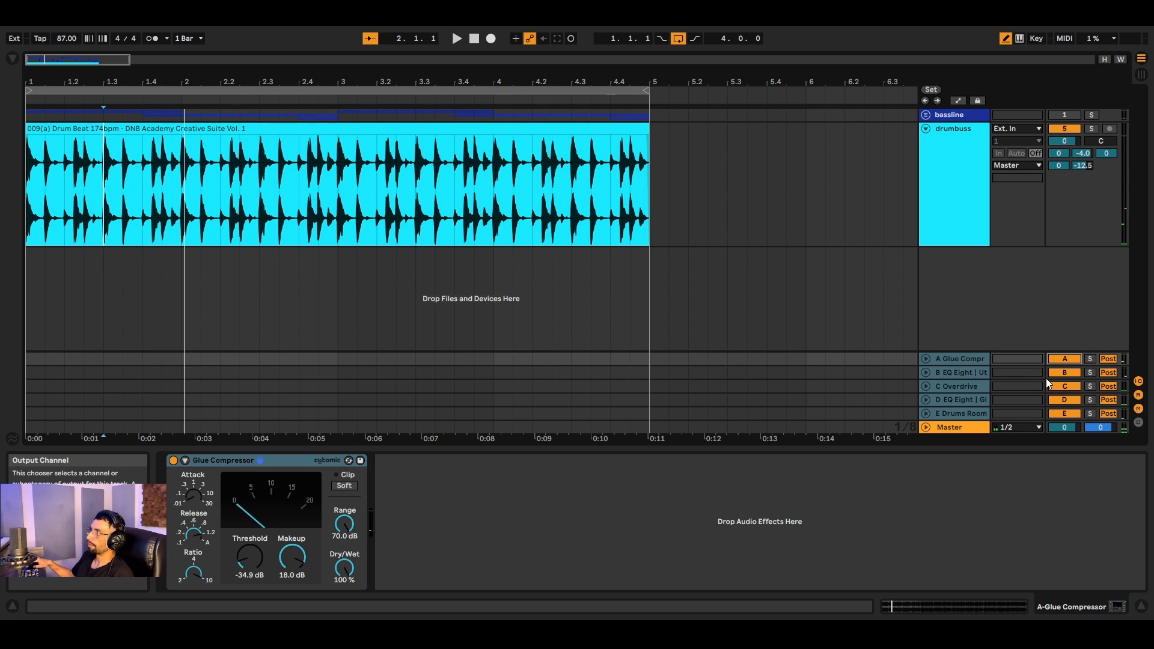
left_click(1041, 183)
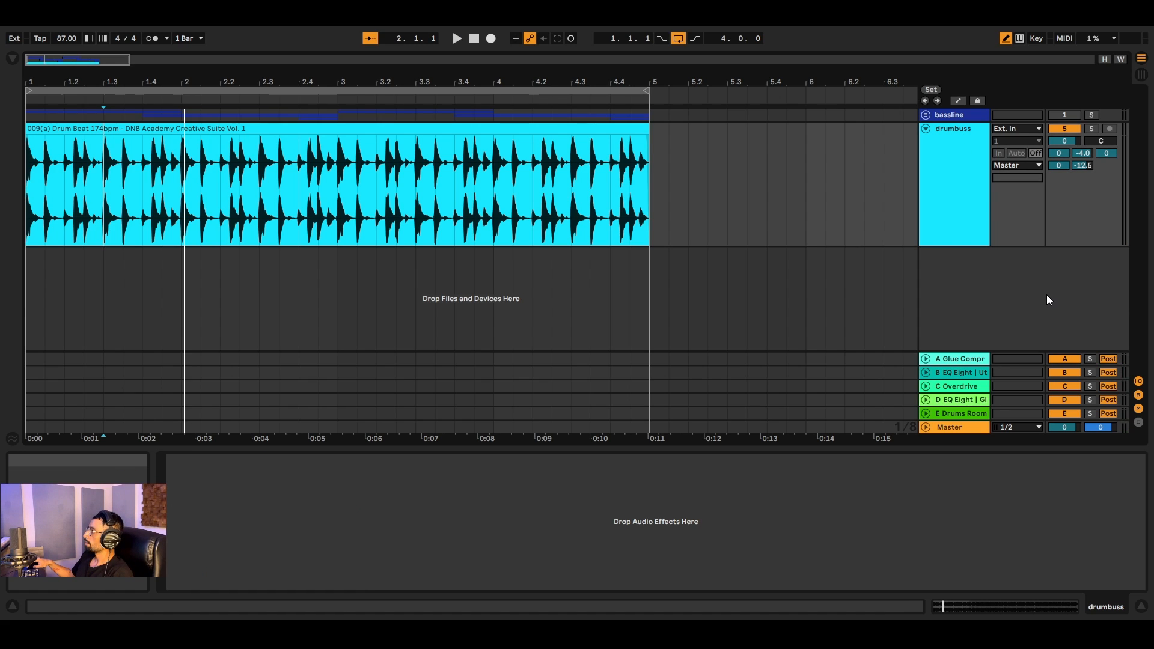
Add a new audio track named beat with Resampling as its input, and arm it for recording.
key("ctrl+t")
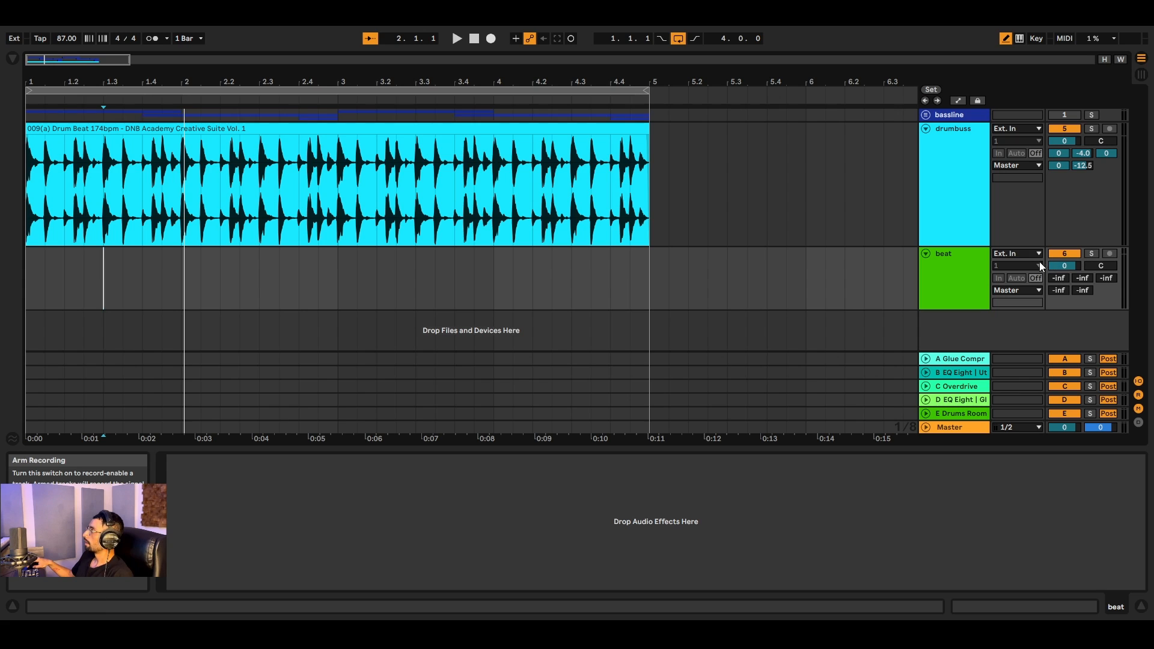
left_click(1027, 290)
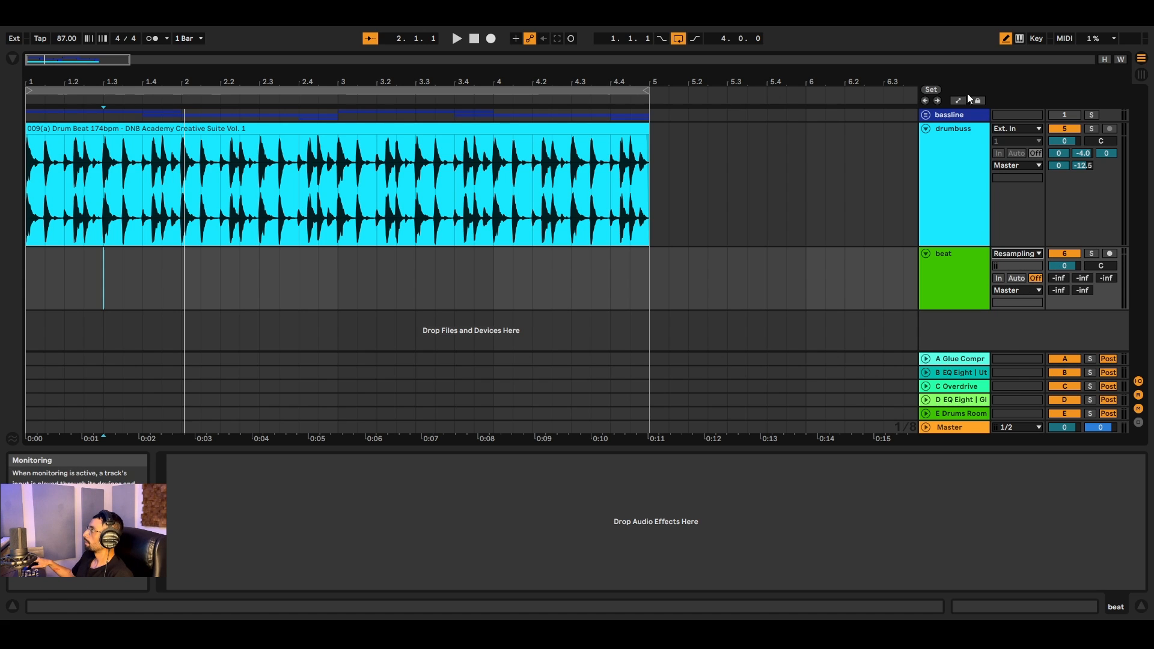
left_click(1109, 254)
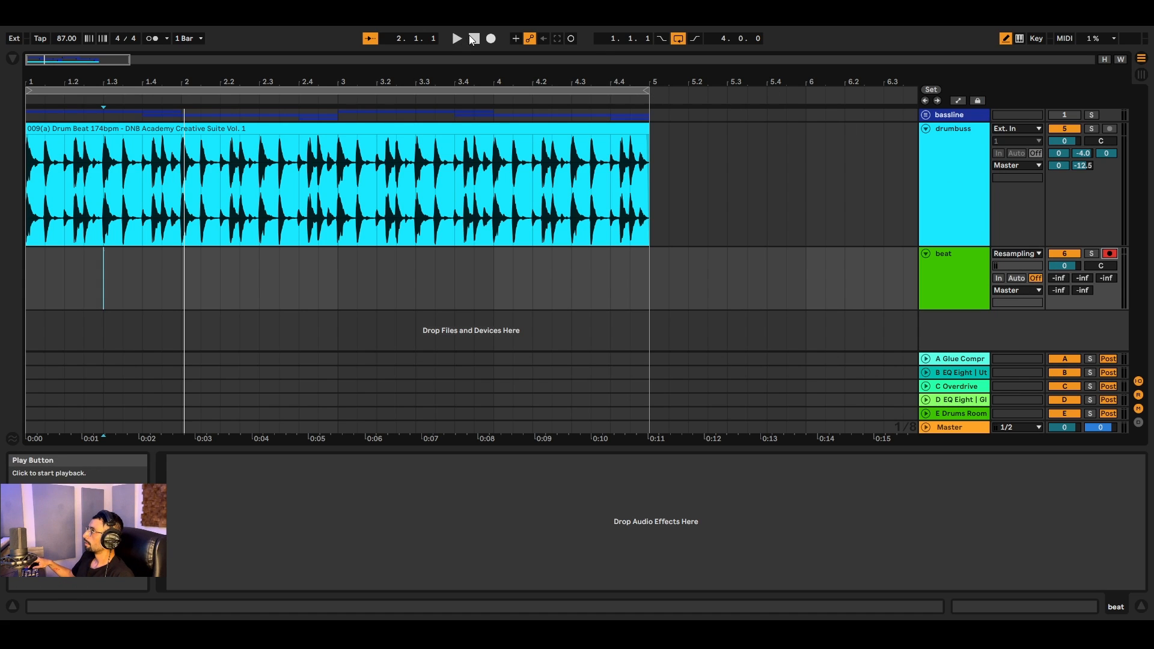
Record the processed four-bar drum loop onto the beat track, and extend the full-length take back to 1.1.1 over the leftover piece.
left_click(474, 40)
left_click(458, 40)
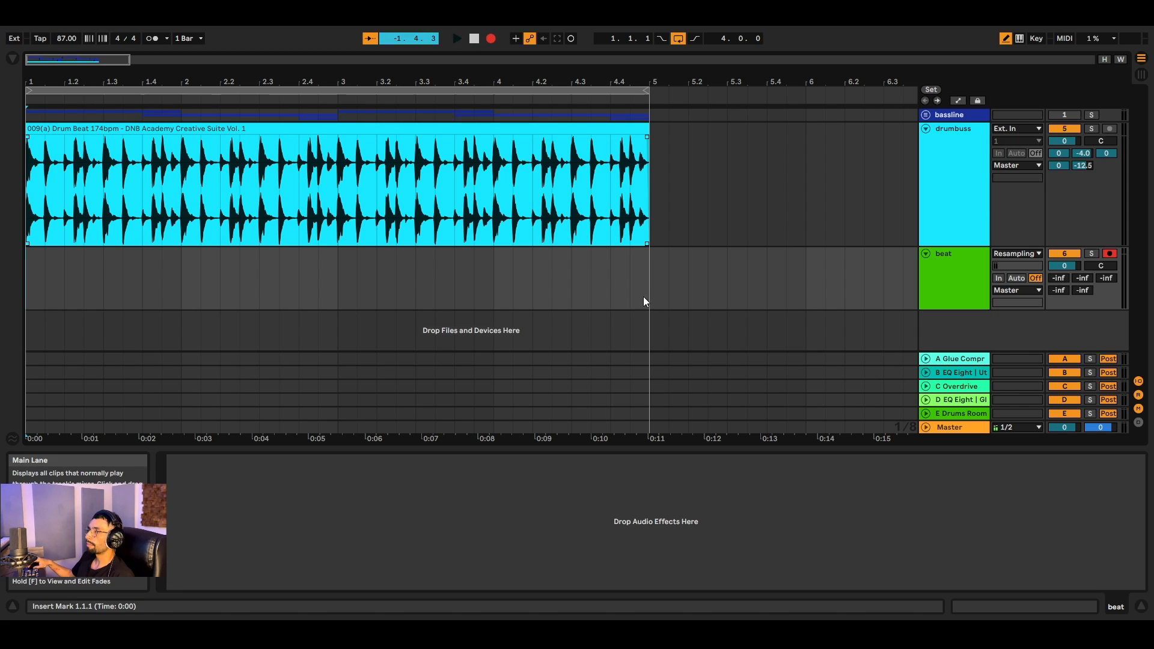
left_click(939, 305)
left_click_drag(936, 310, 935, 370)
scroll(407, 308, "down", 2)
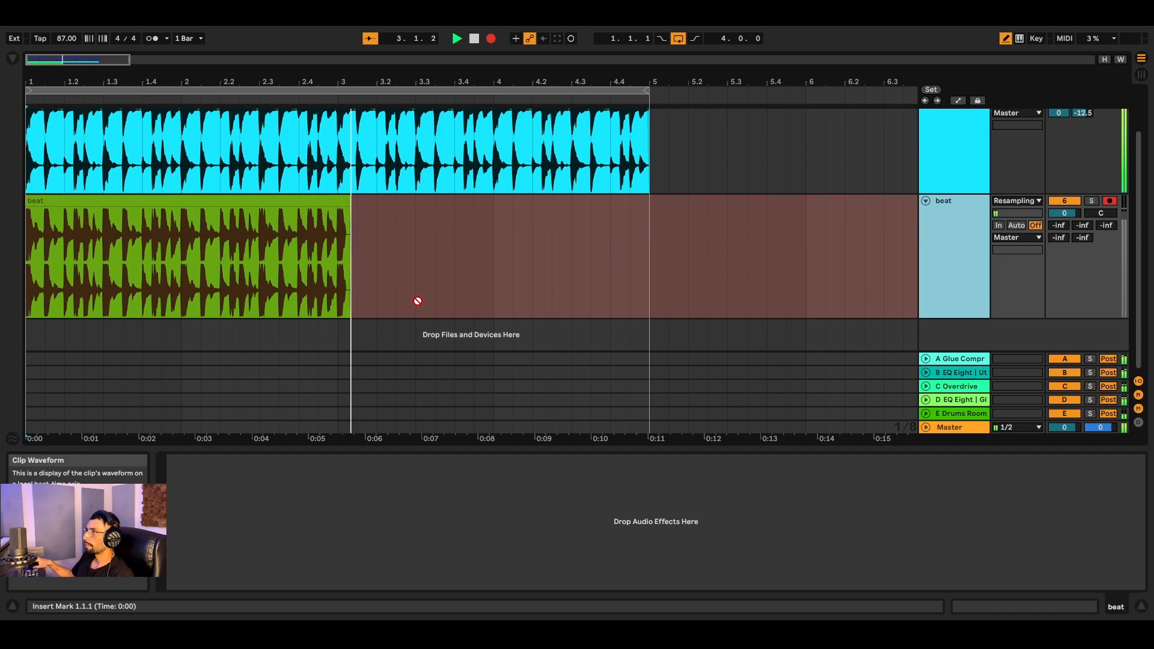
scroll(631, 296, "up", 3)
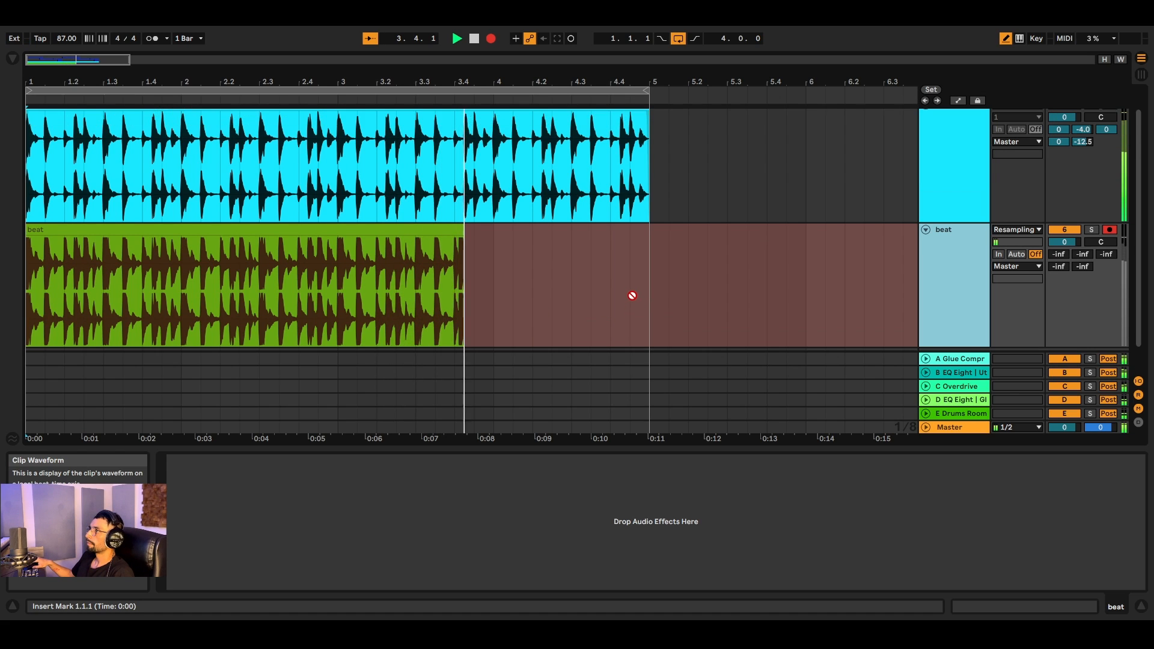
scroll(631, 295, "down", 2)
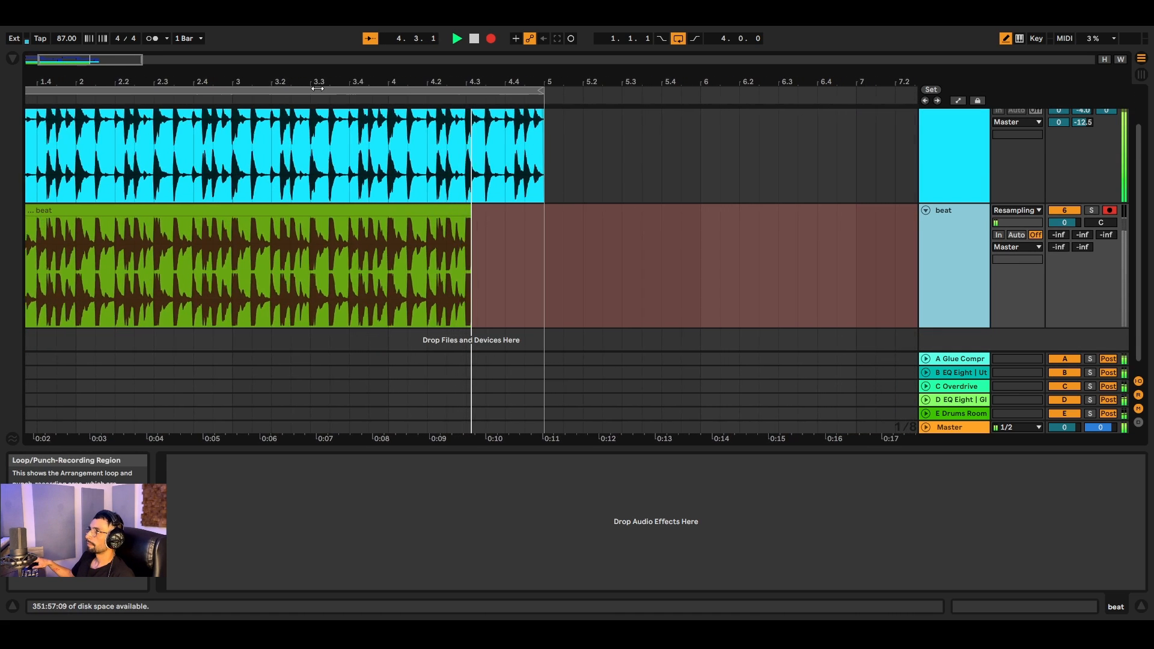
left_click_drag(326, 83, 386, 84)
key("space")
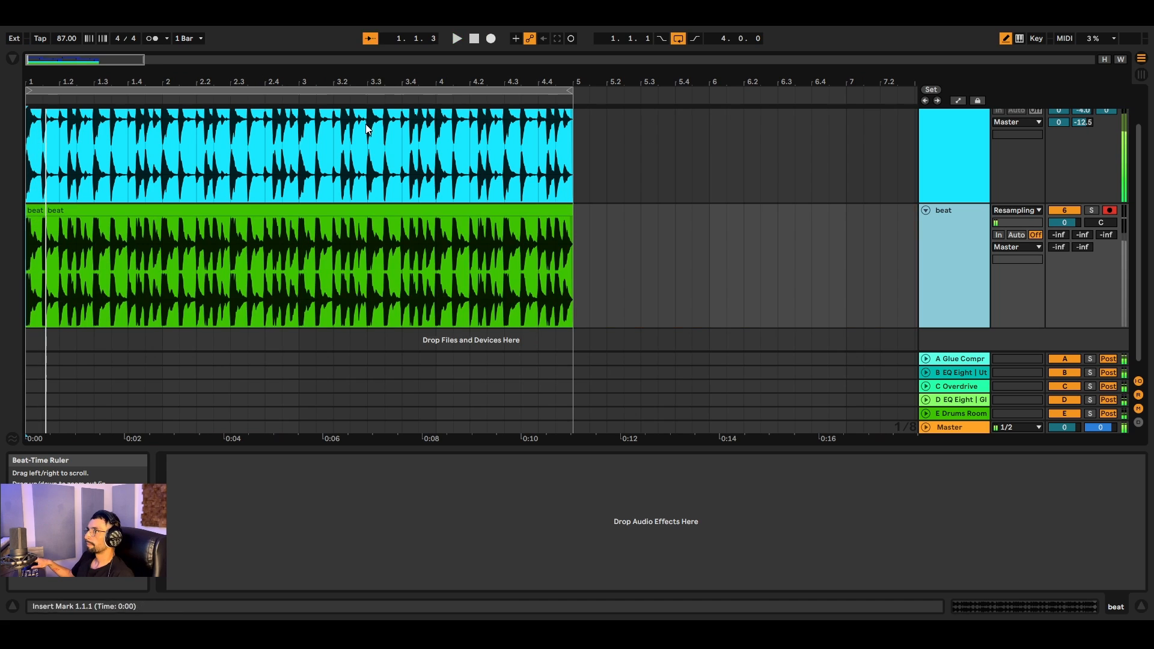
left_click_drag(46, 210, 11, 210)
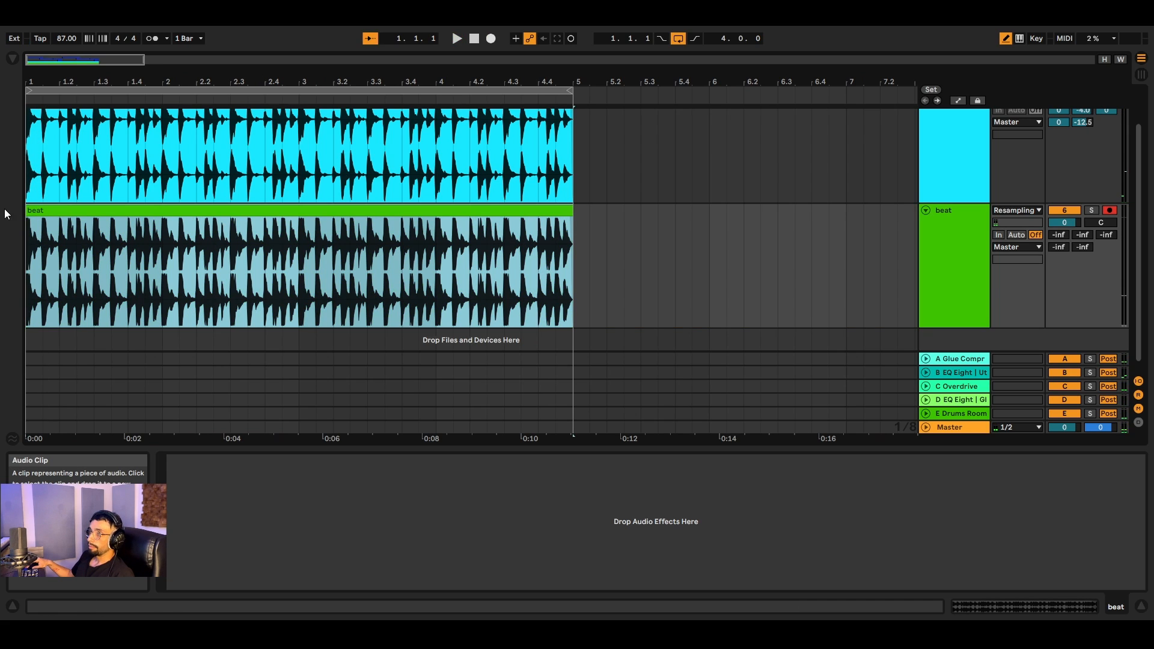
scroll(593, 315, "up", 3)
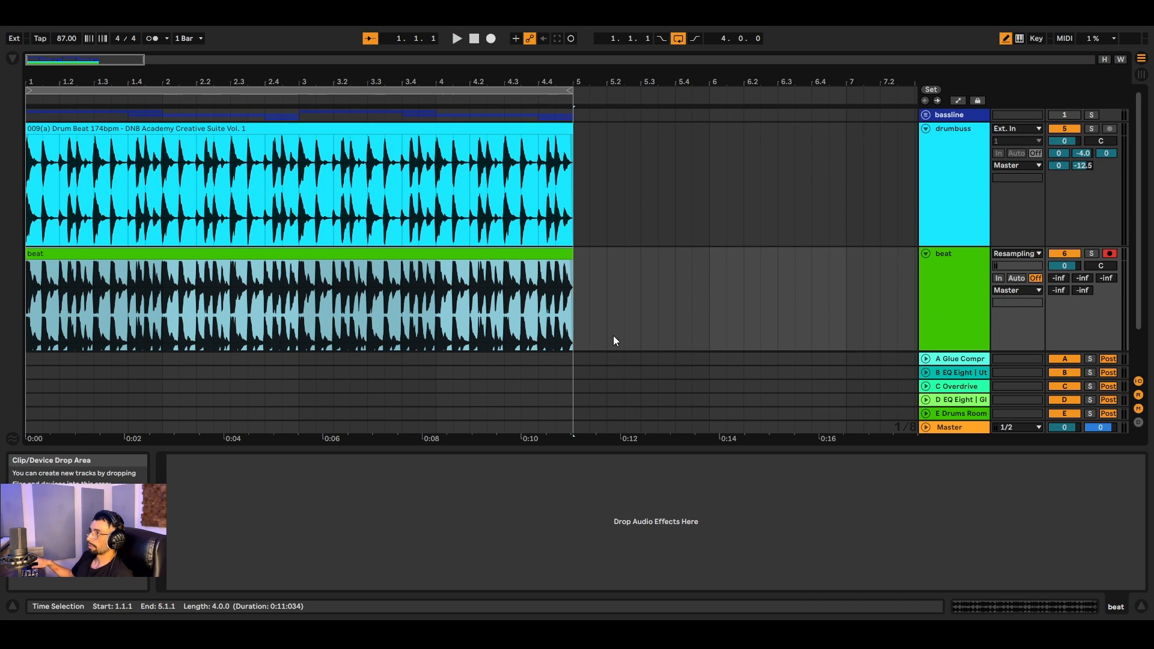
Deactivate and fold the drumbuss track, and play the resampled beat together with the activated bassline.
left_click(941, 180)
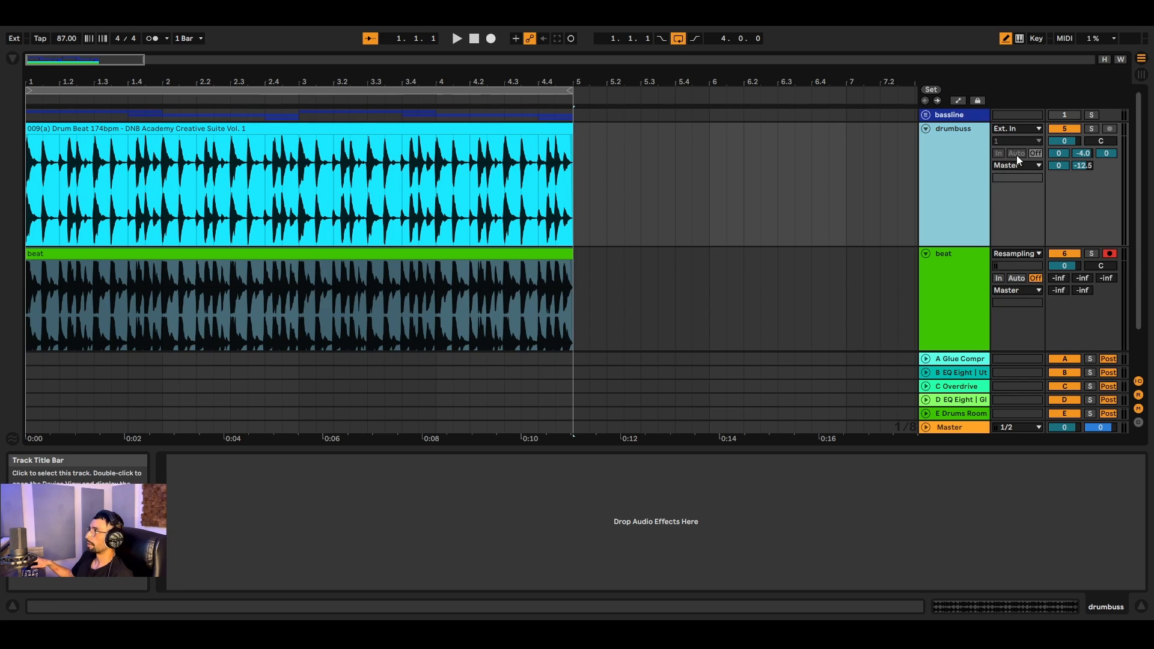
left_click(926, 128)
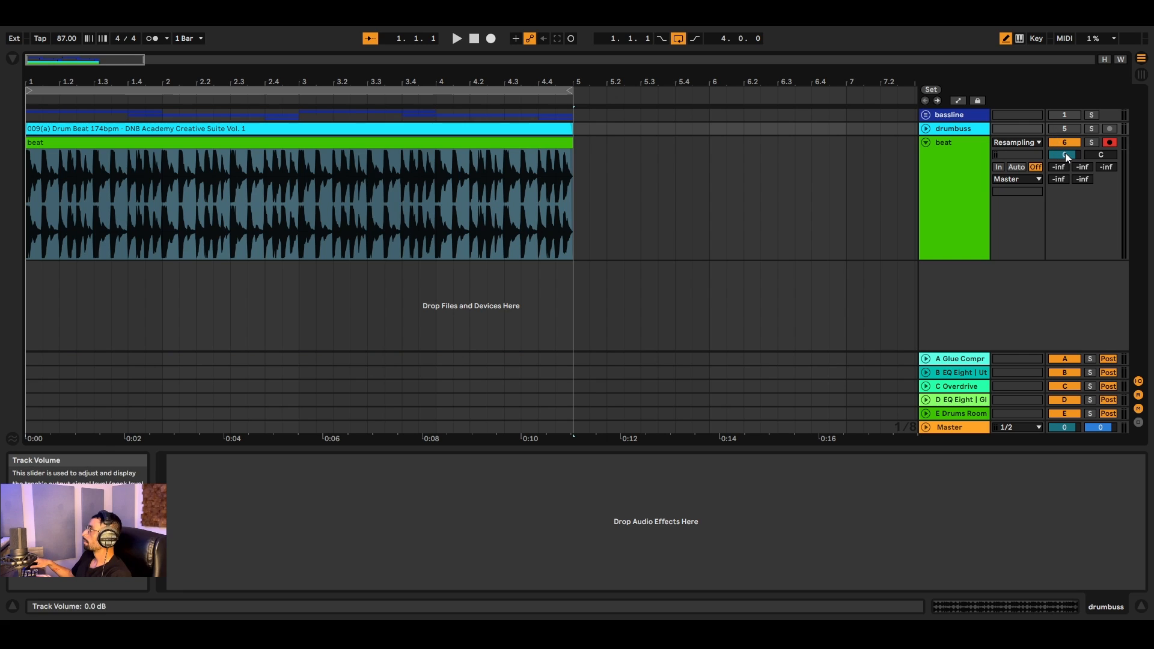
left_click(457, 38)
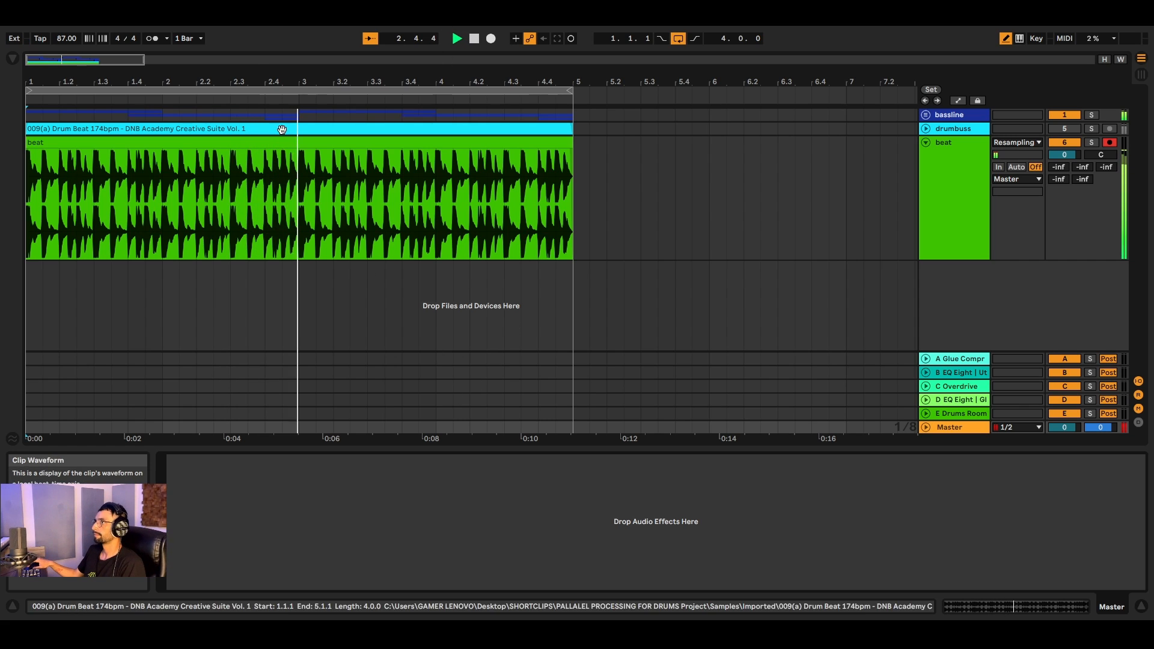
Compare the resampled beat with the bassline and soloed, leaving solo off and stopping playback.
mouse_move(257, 77)
left_mouse_down()
mouse_move(244, 79)
mouse_move(290, 91)
mouse_move(337, 84)
mouse_move(325, 80)
left_mouse_up()
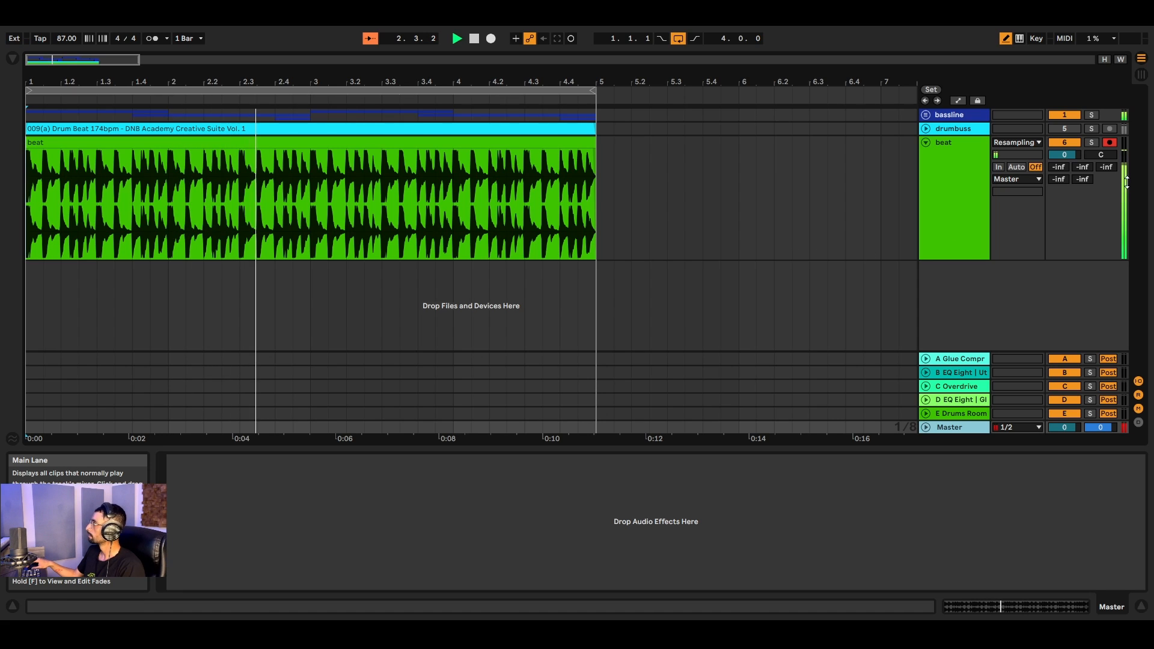
left_click(1091, 143)
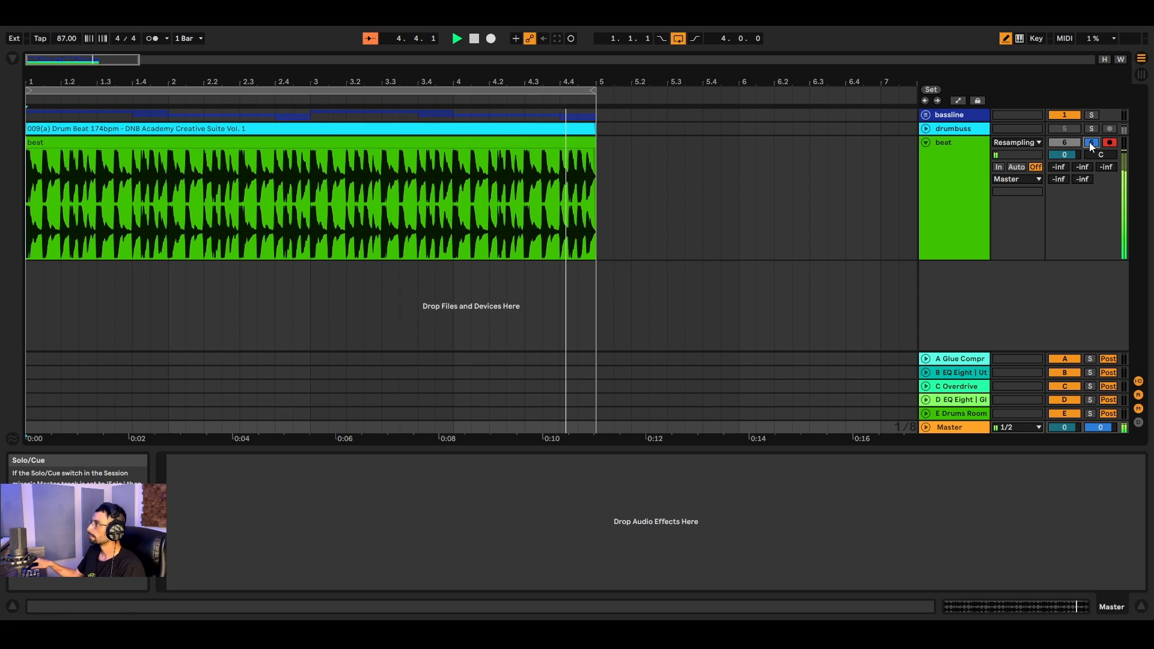
left_click(1089, 142)
key("space")
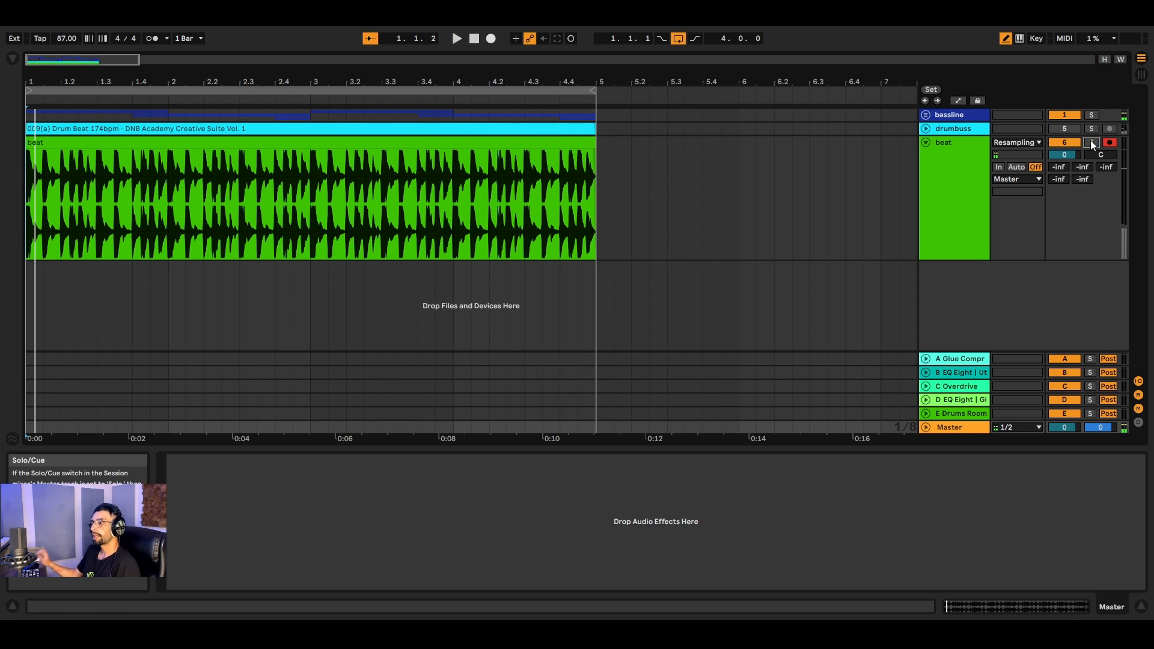